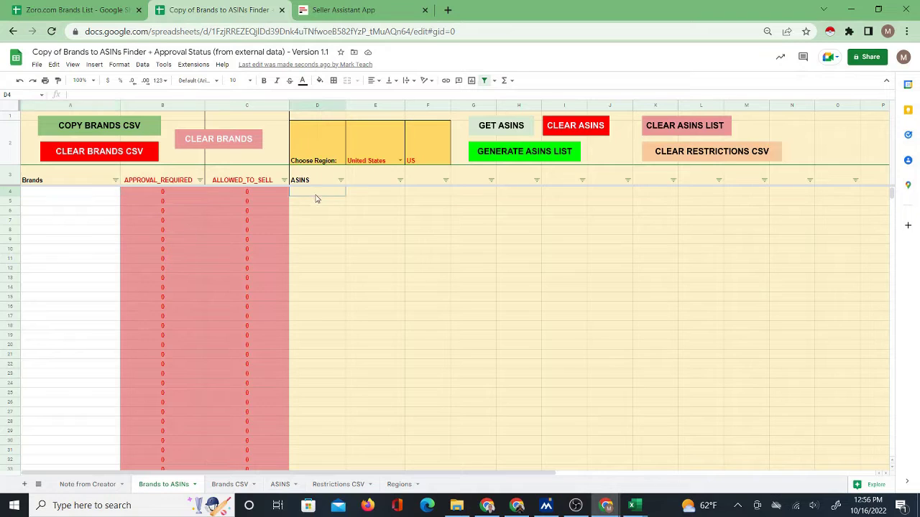
Examine the empty Brands and ASINS columns and the Seller Assistant App page for uploading ASINs to the Bulk Restriction Checker.
drag(316, 193, 403, 278)
drag(43, 191, 67, 314)
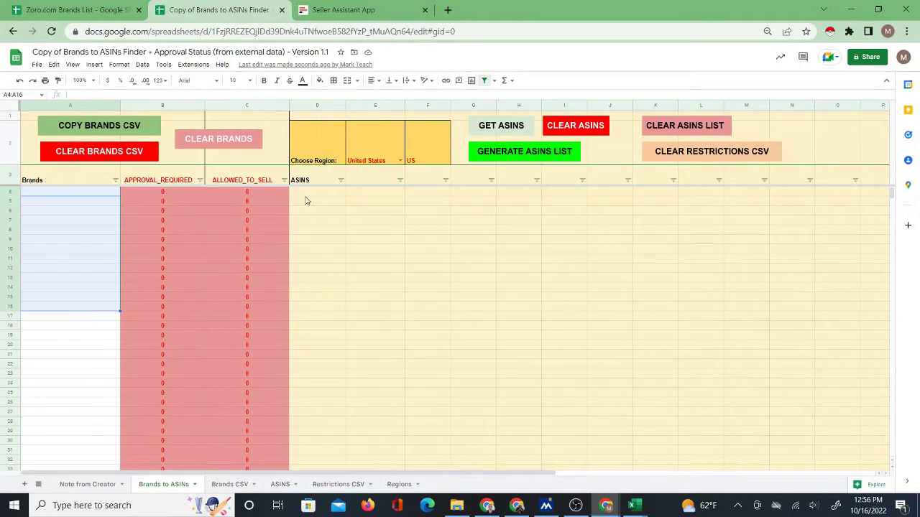
click(310, 8)
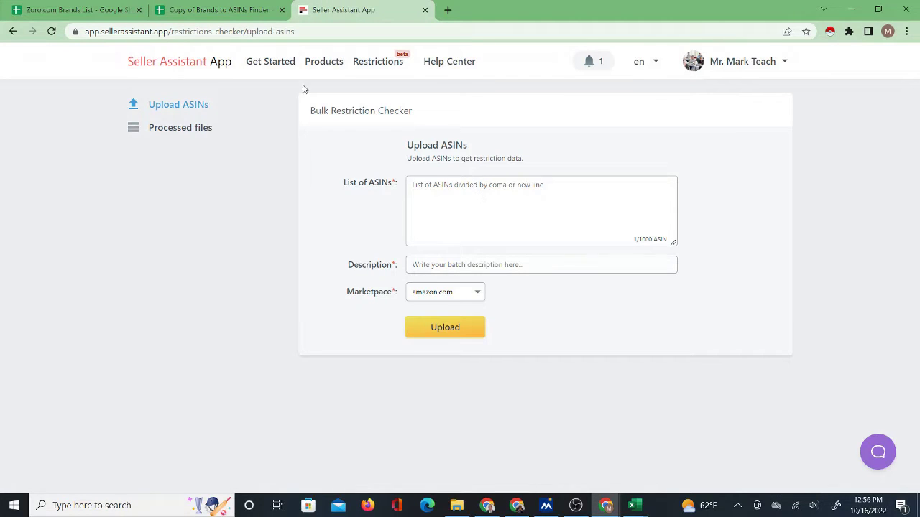
click(201, 10)
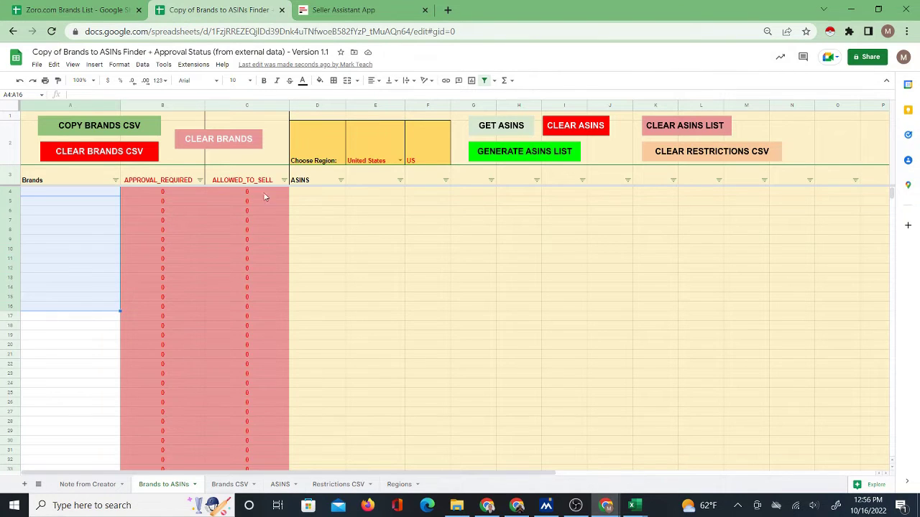
click(321, 195)
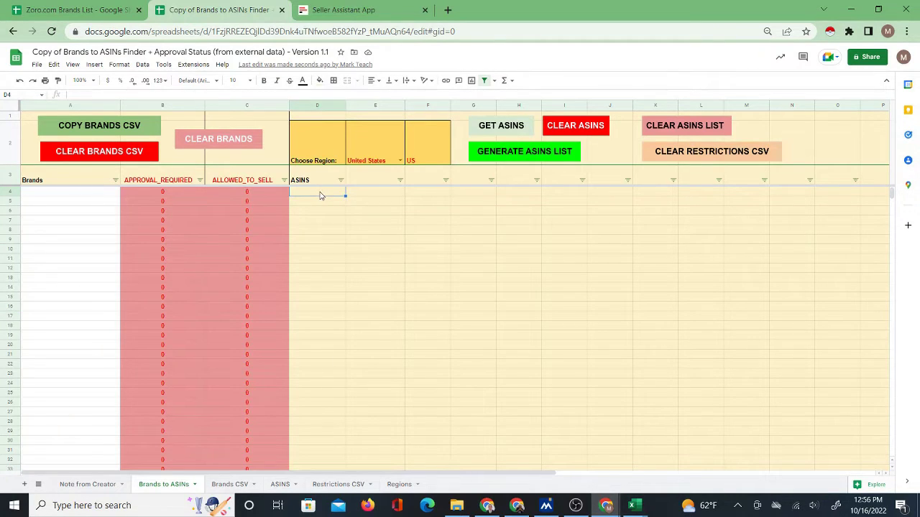
click(95, 193)
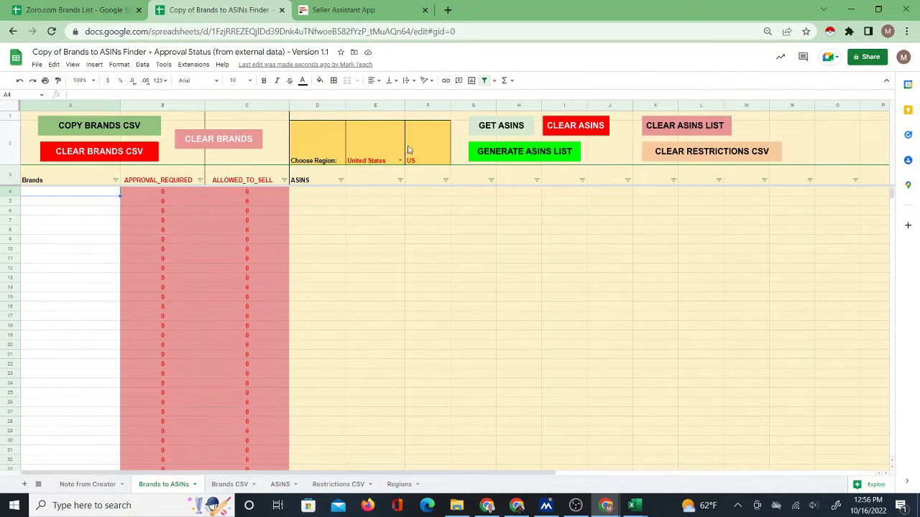
Review the available region choices, the region code lookup and the Brands CSV sheet.
click(377, 153)
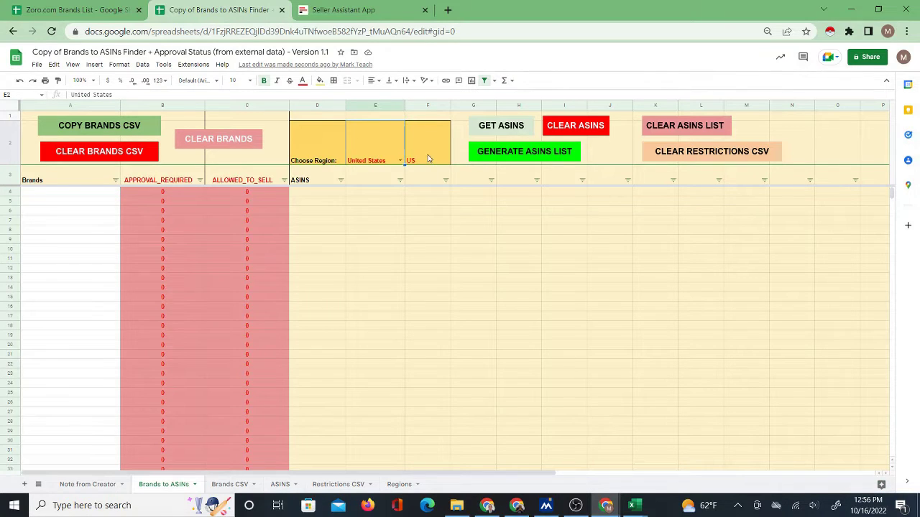
click(401, 161)
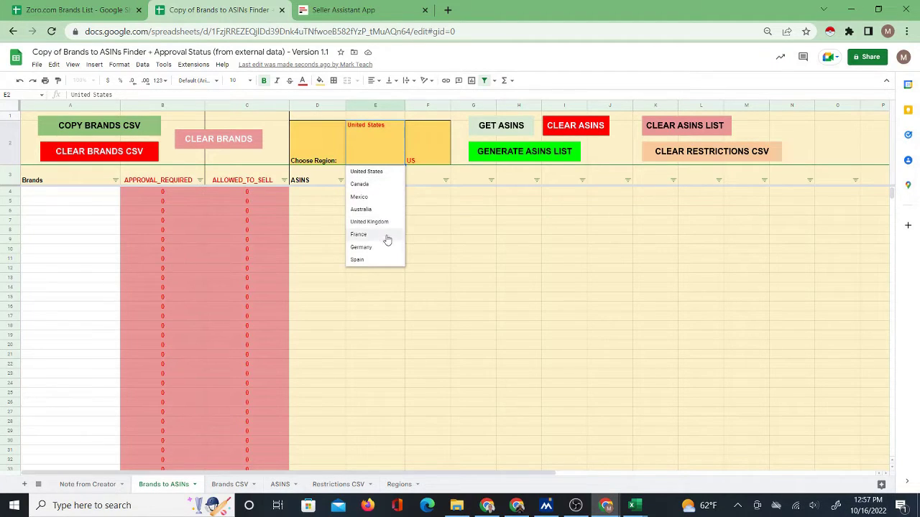
click(423, 145)
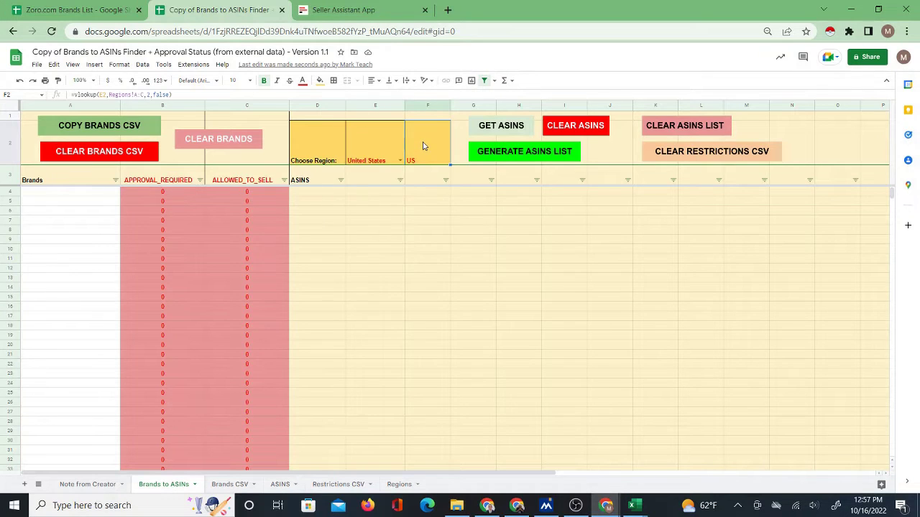
click(377, 142)
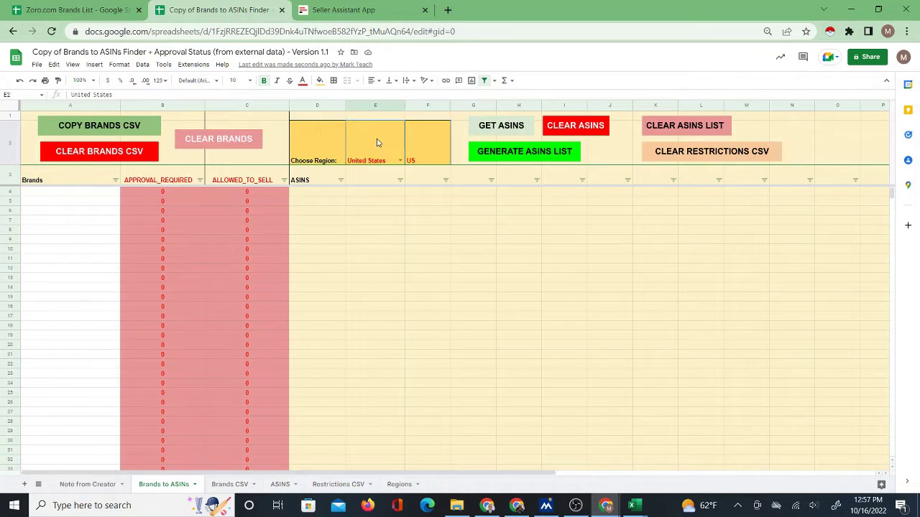
click(79, 194)
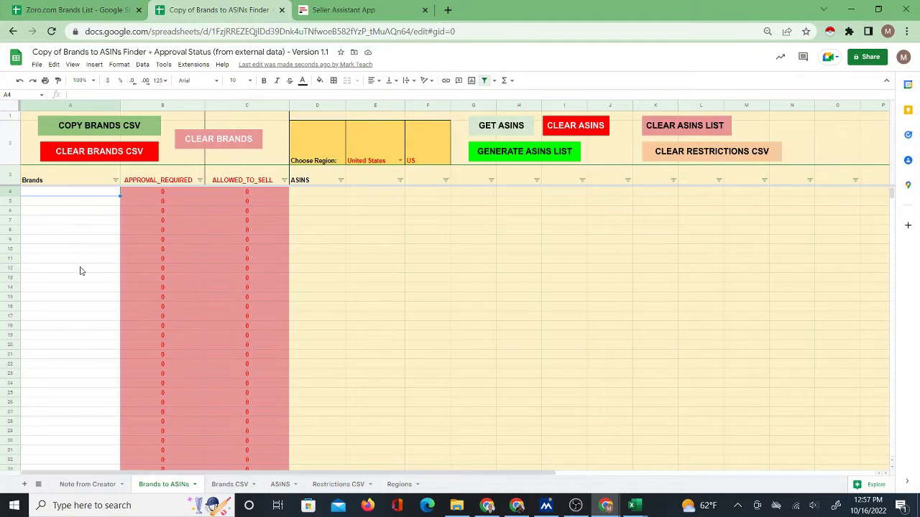
click(238, 484)
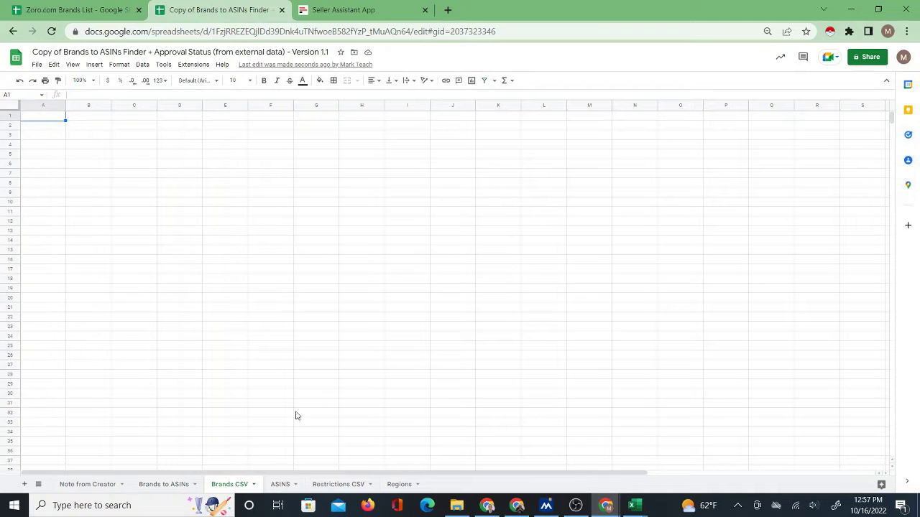
click(161, 485)
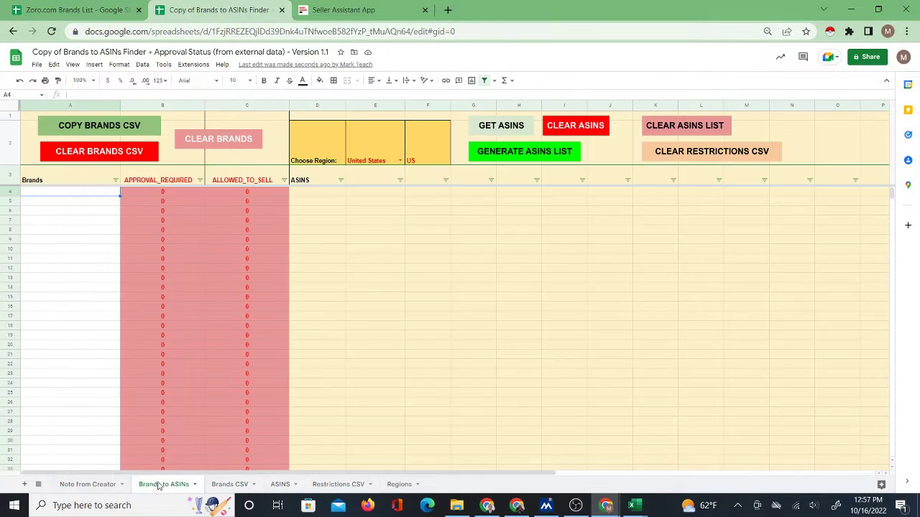
Copy all brand names below the Zoro Brands header in the Zoro.com Brands List spreadsheet, starting at cell A2.
click(78, 10)
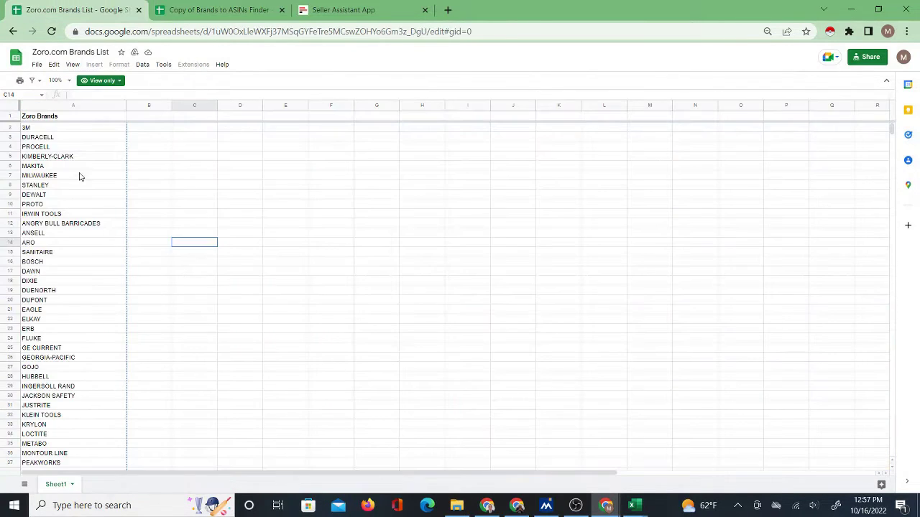
click(77, 128)
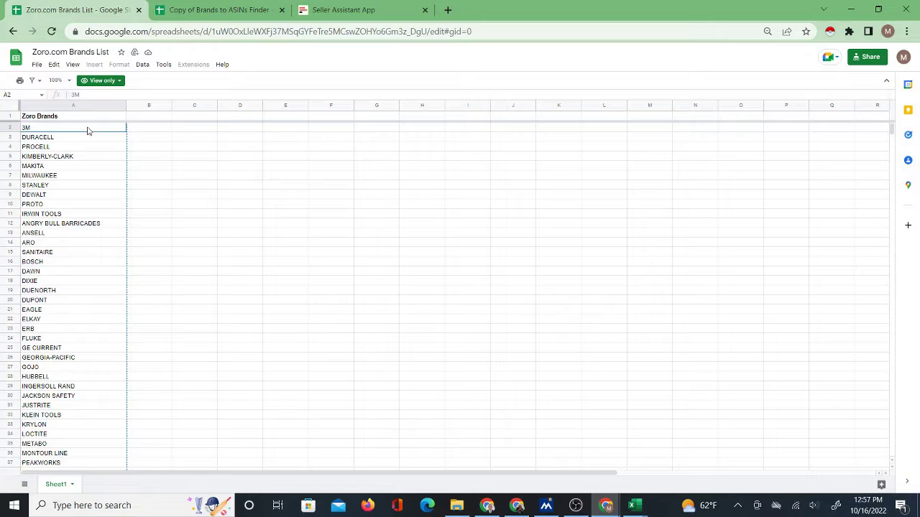
key(ctrl+shift+Down)
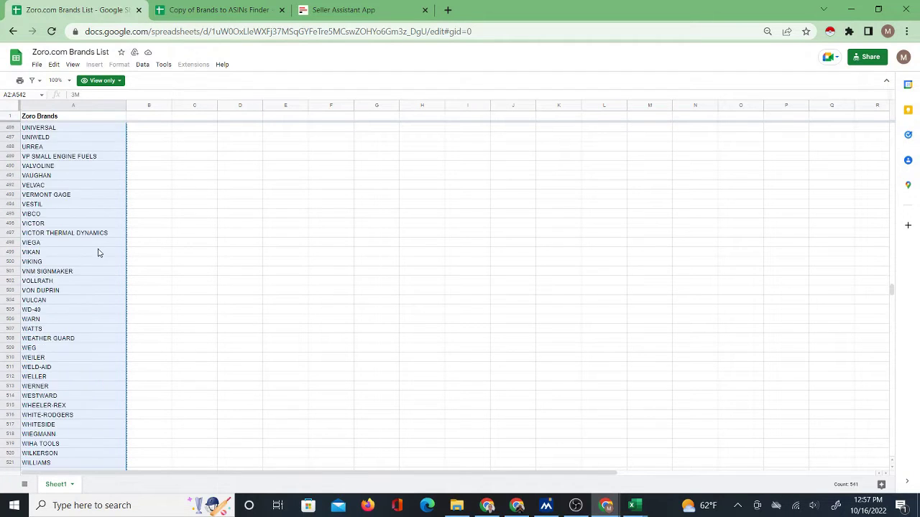
scroll(99, 253, up, 12)
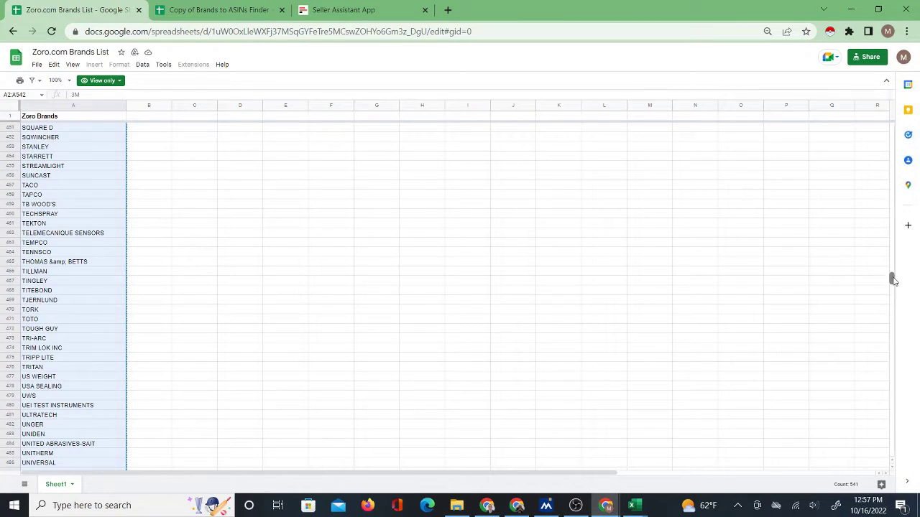
drag(892, 279, 891, 124)
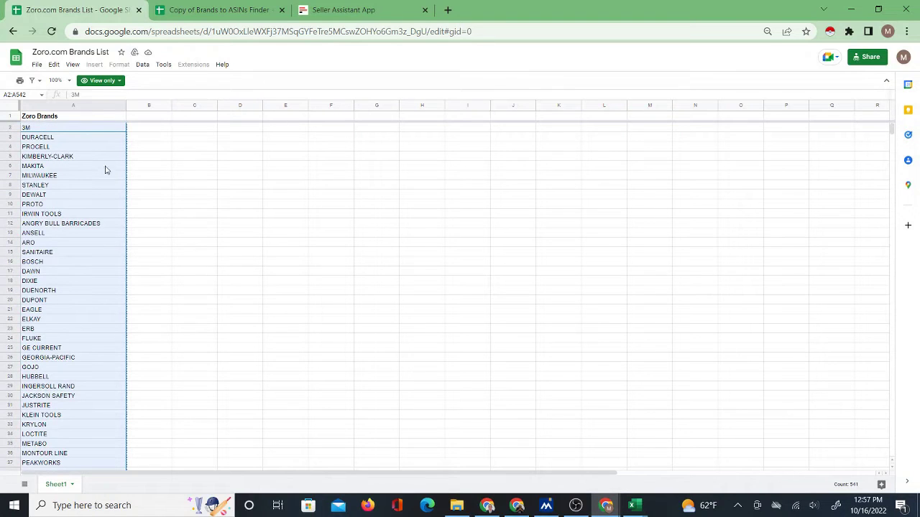
right_click(82, 157)
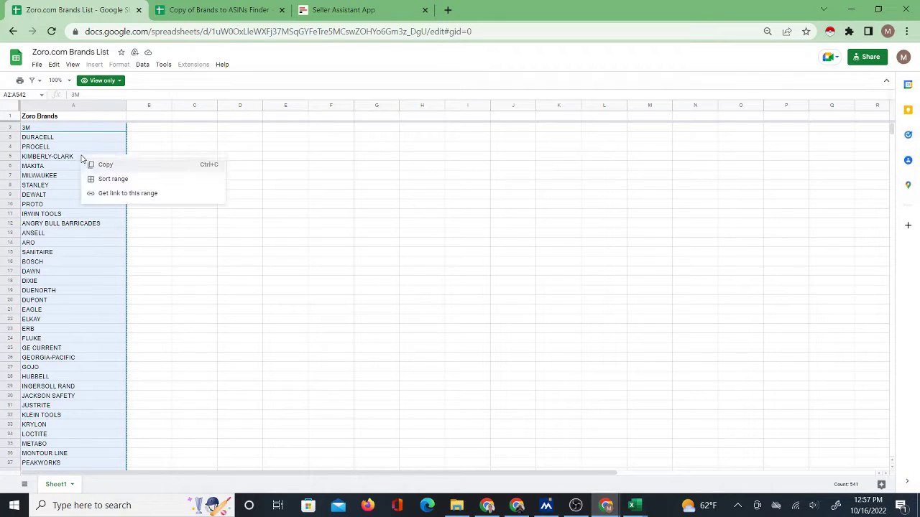
click(107, 166)
Paste the copied brand names with Paste special into the Brands column of the Brands to ASINs sheet, starting at cell A4.
click(219, 9)
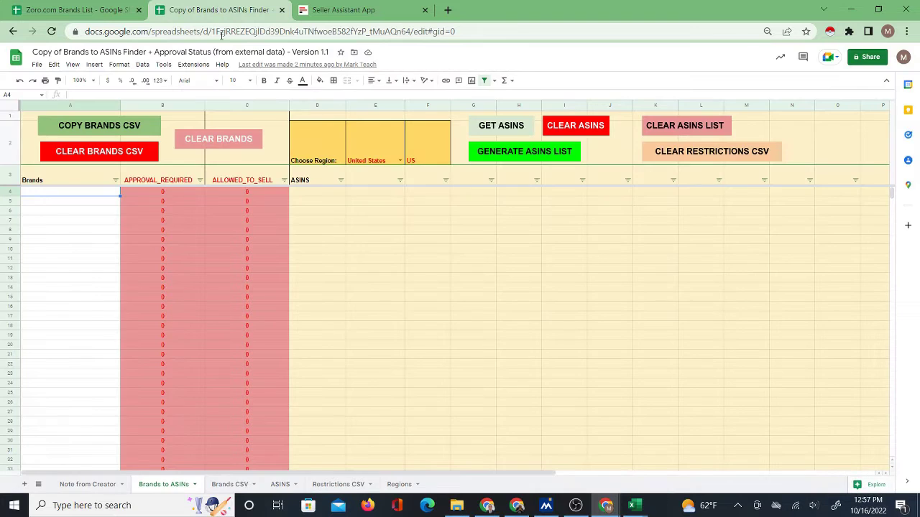
right_click(51, 193)
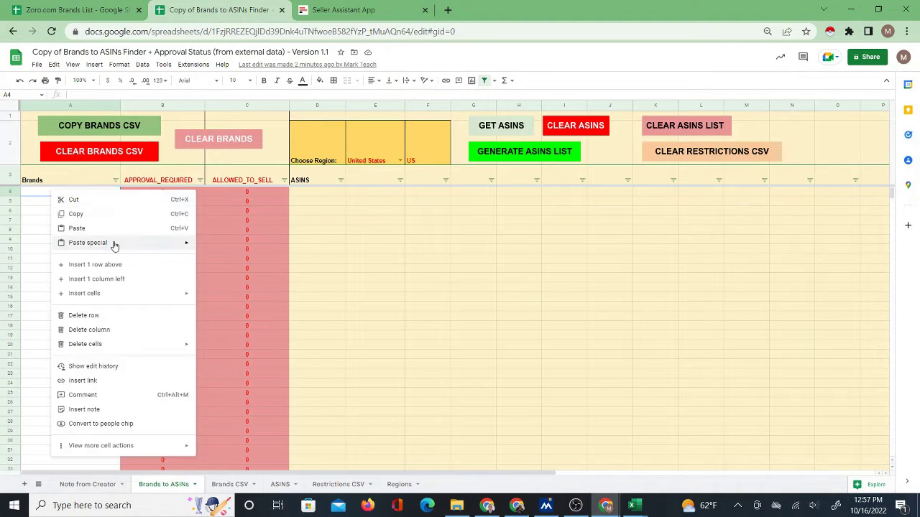
mouse_move(113, 243)
click(217, 246)
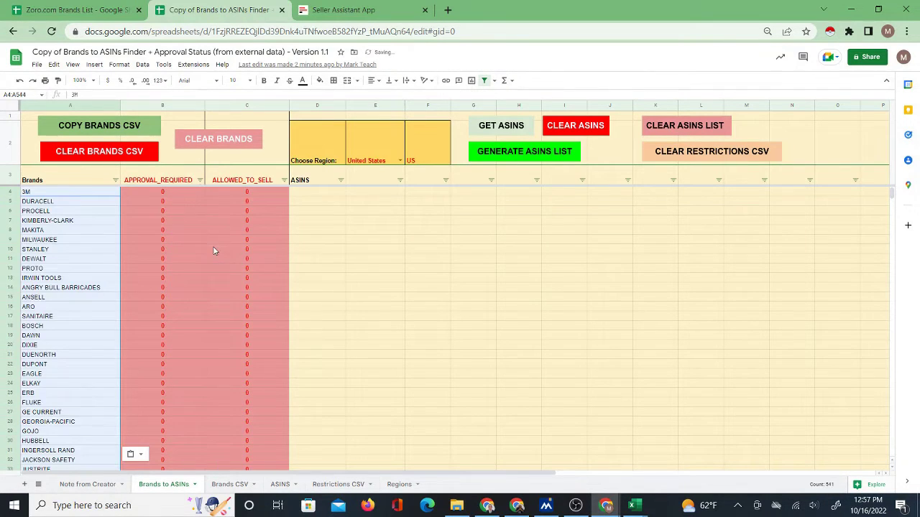
click(82, 195)
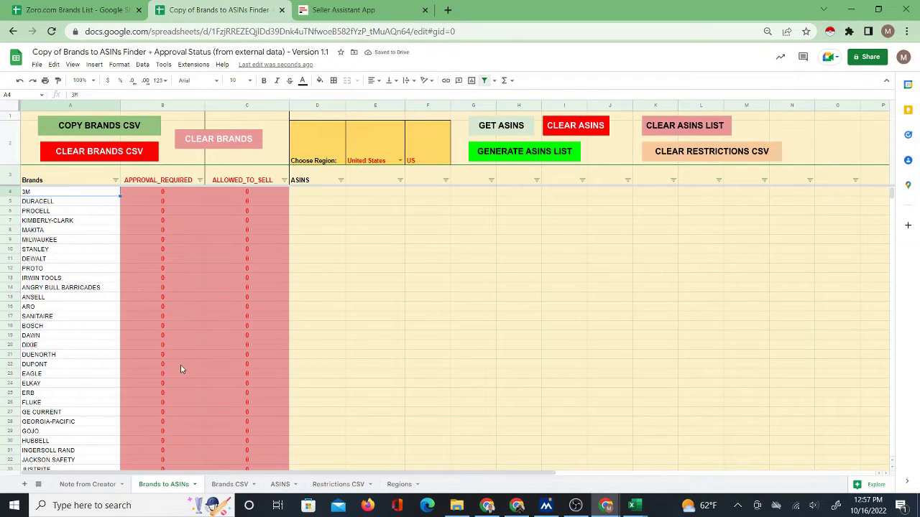
click(229, 485)
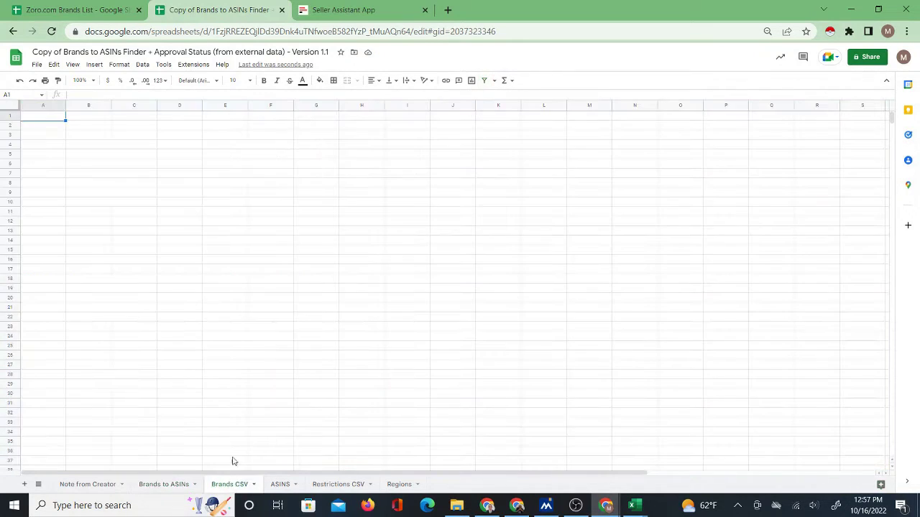
click(37, 64)
click(62, 104)
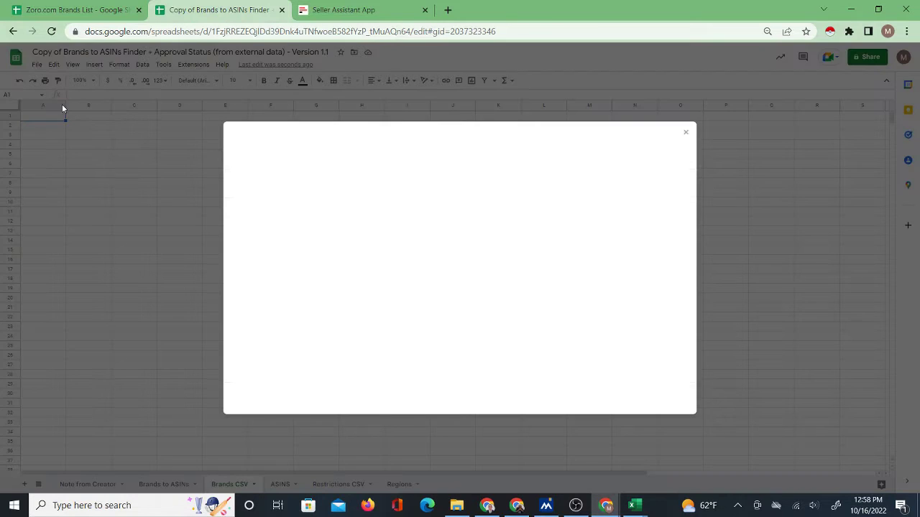
click(389, 156)
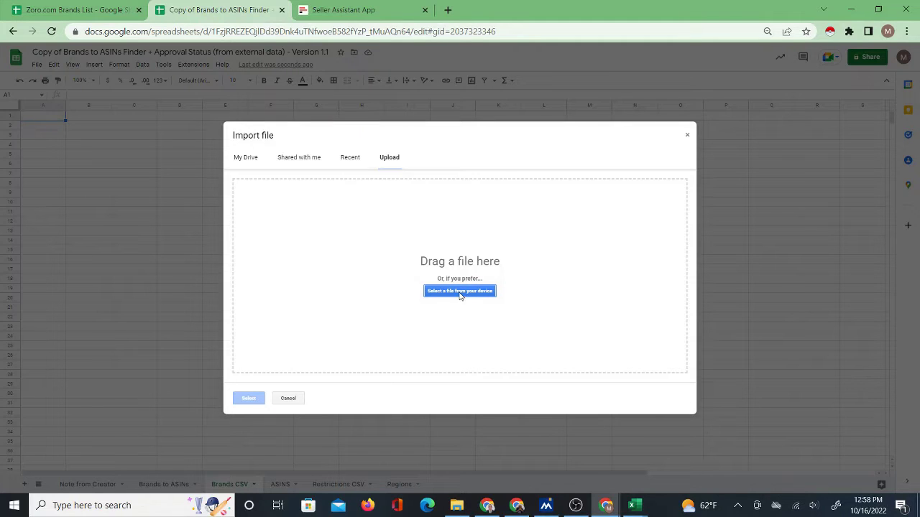
click(687, 136)
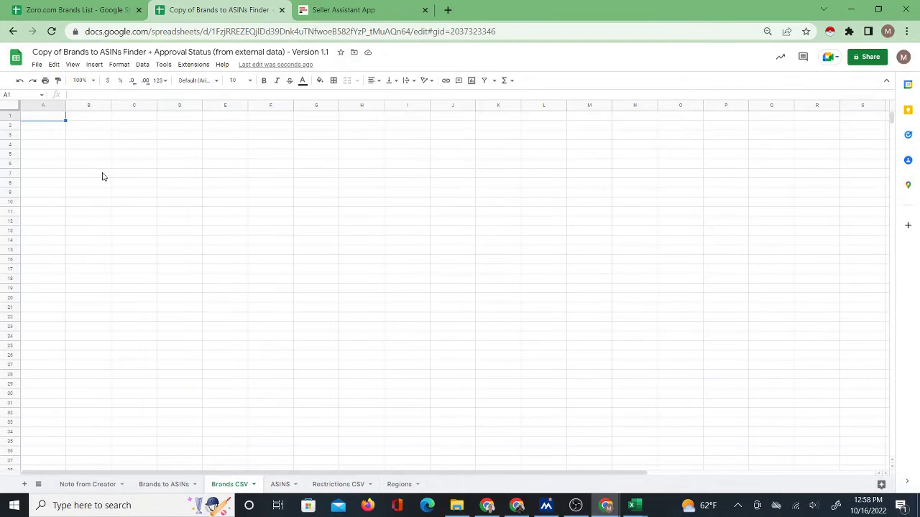
click(162, 484)
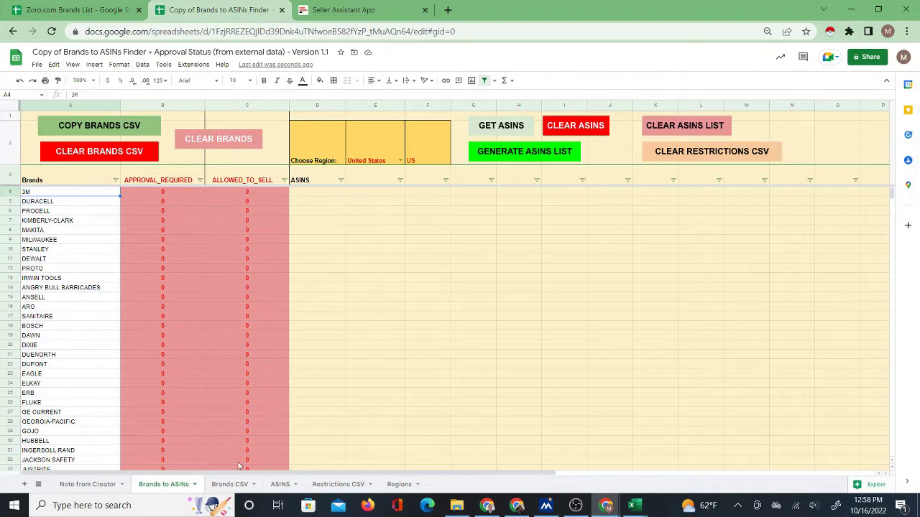
Paste the copied brand names into column A of the Brands CSV sheet, starting at cell A2.
click(230, 484)
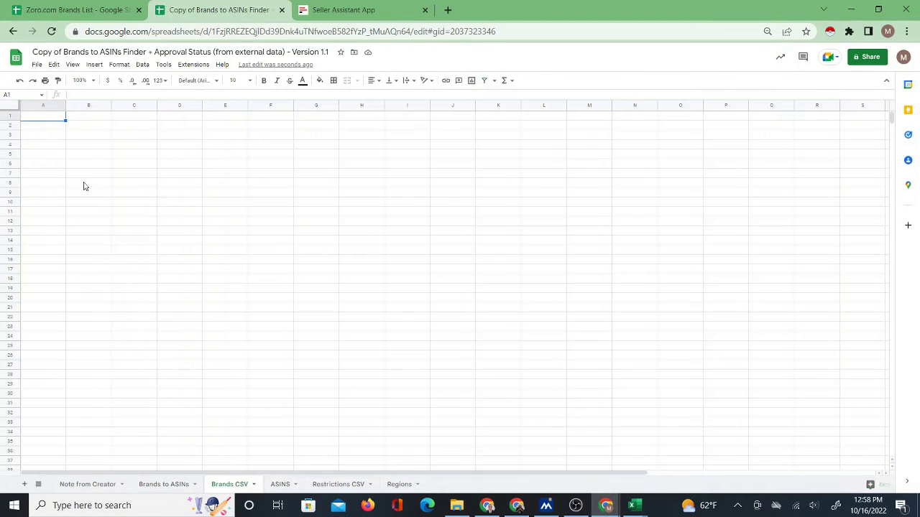
right_click(50, 127)
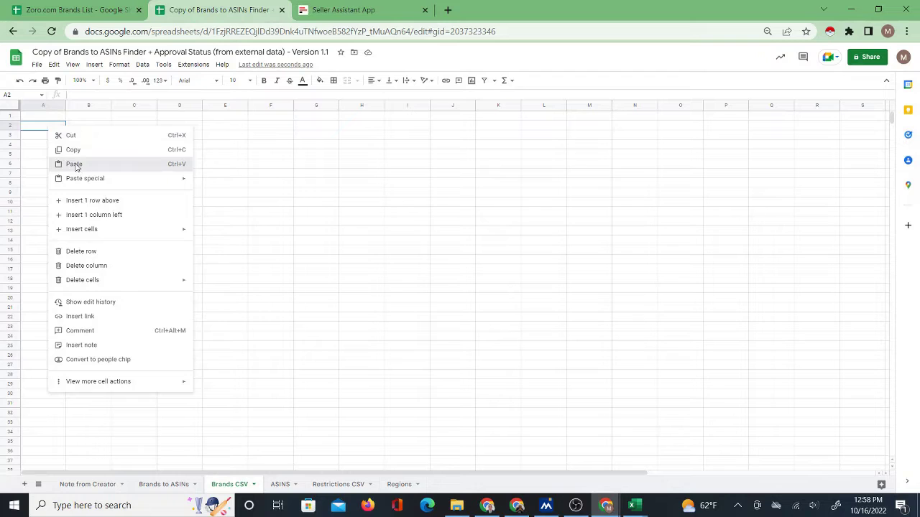
click(75, 165)
Add the header "Brands" in cell A1 of the Brands CSV sheet and make it bold.
click(43, 117)
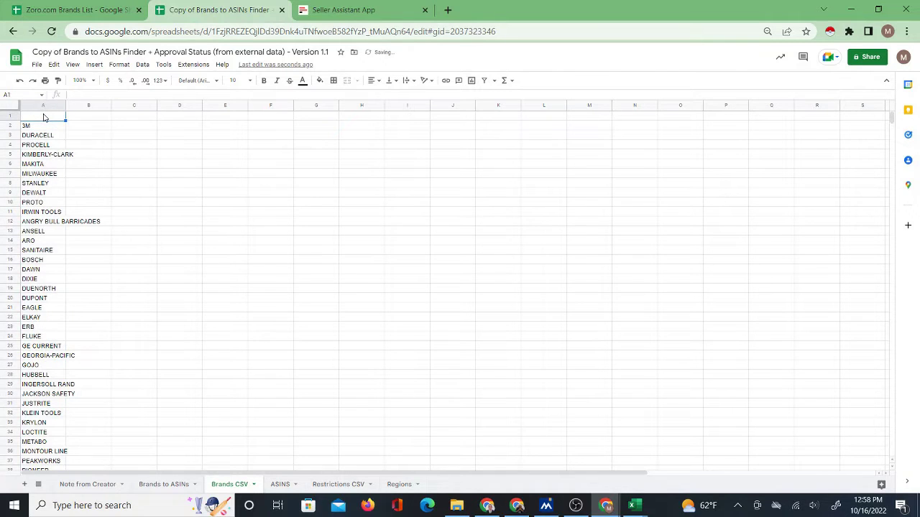
text(Brands)
key(Return)
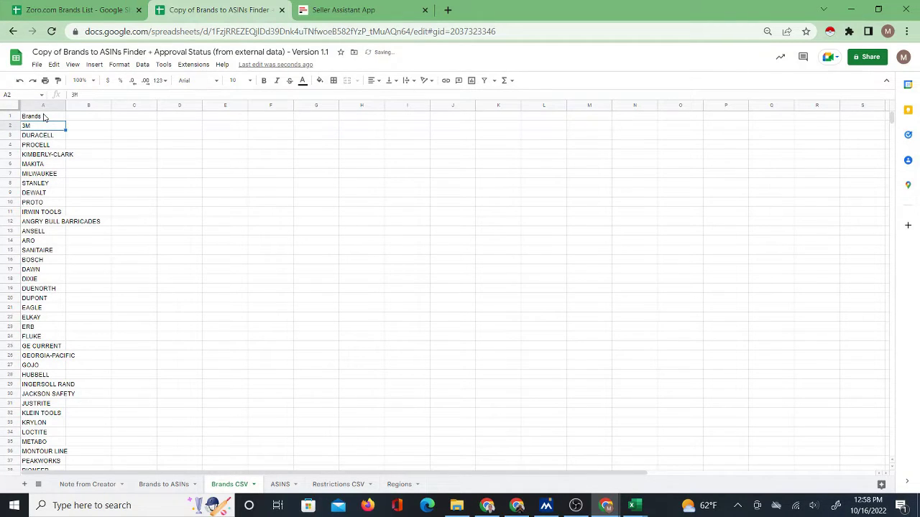
click(44, 117)
key(ctrl+b)
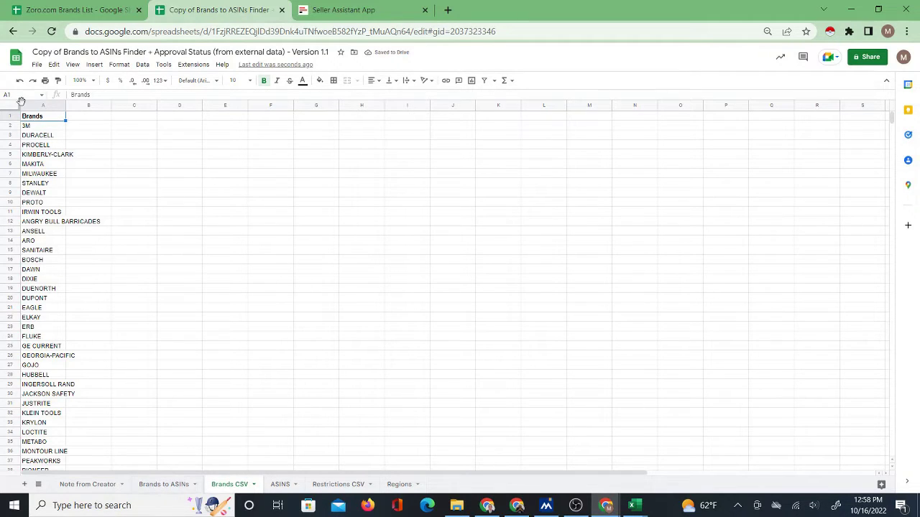
Run the Get ASINs script for the brand names in the Brands to ASINs sheet, with cell D4 selected.
drag(40, 128, 44, 288)
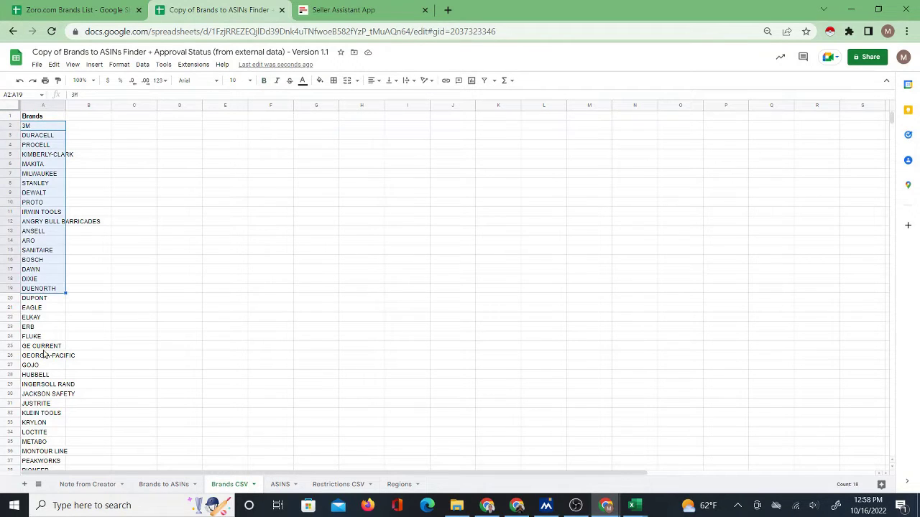
click(159, 484)
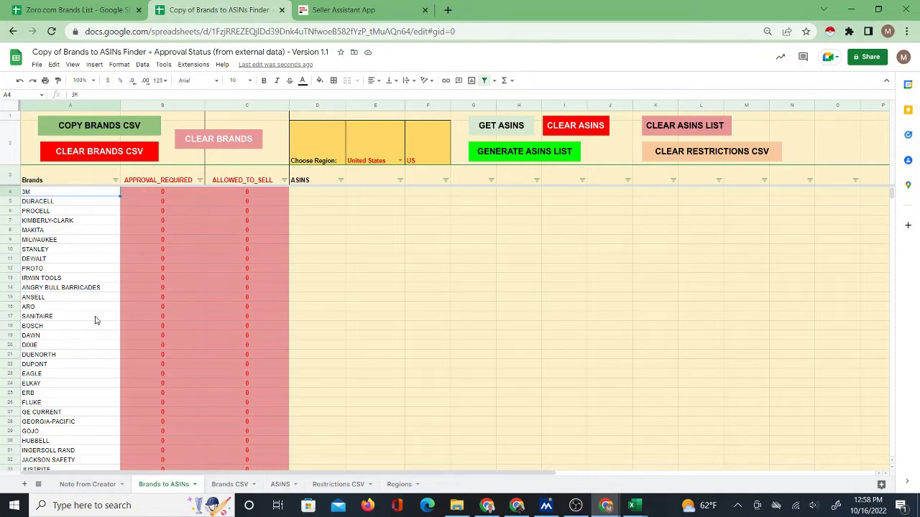
click(313, 195)
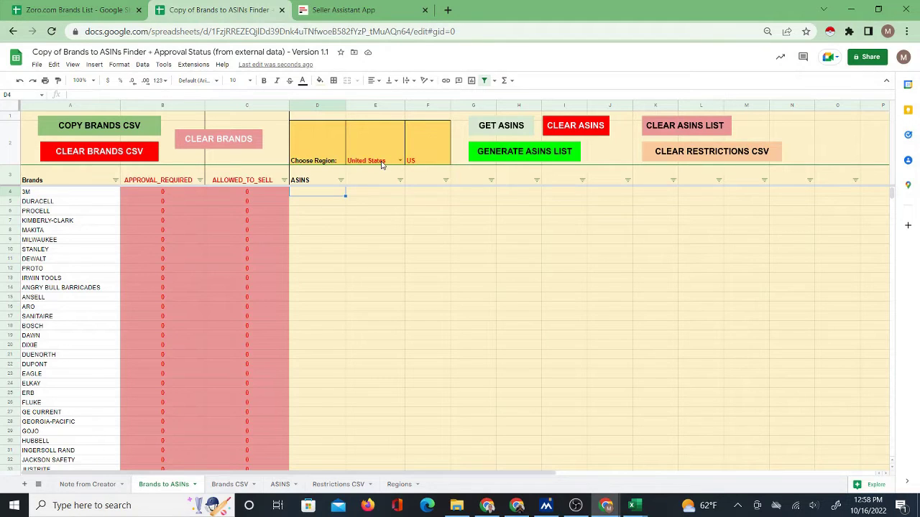
click(495, 128)
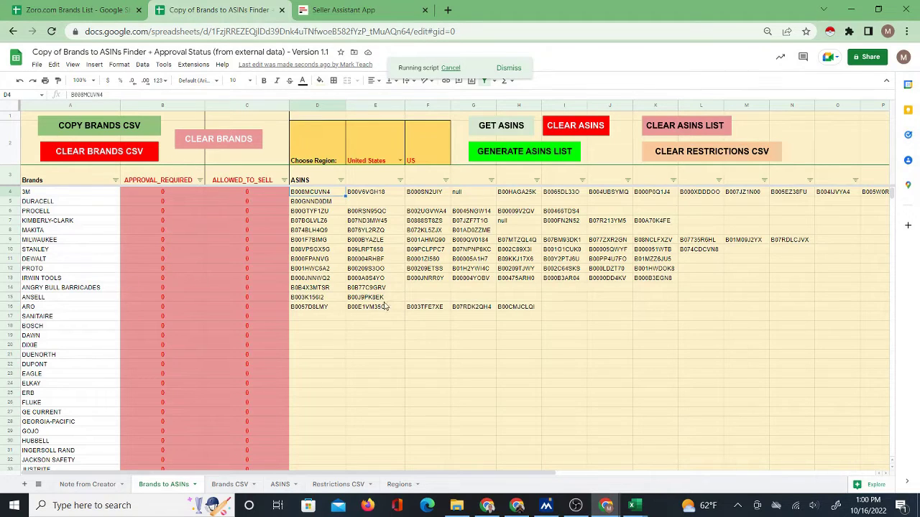
Check the ASIN upload form in Seller Assistant App, then return to the Brands to ASINs spreadsheet and cancel the running script.
click(338, 9)
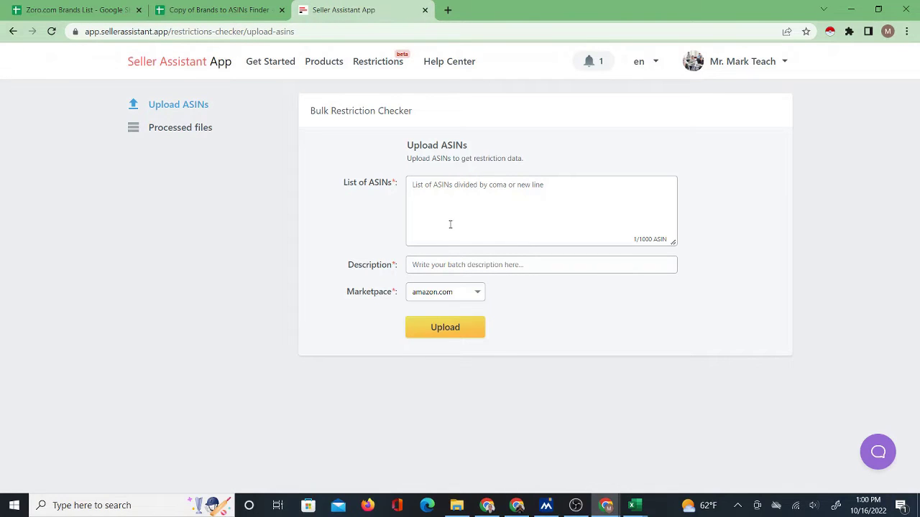
click(440, 191)
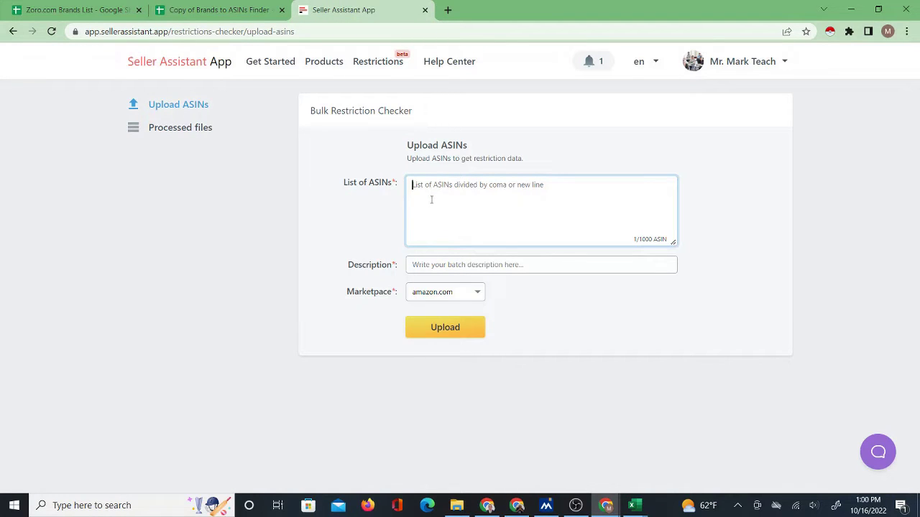
click(232, 9)
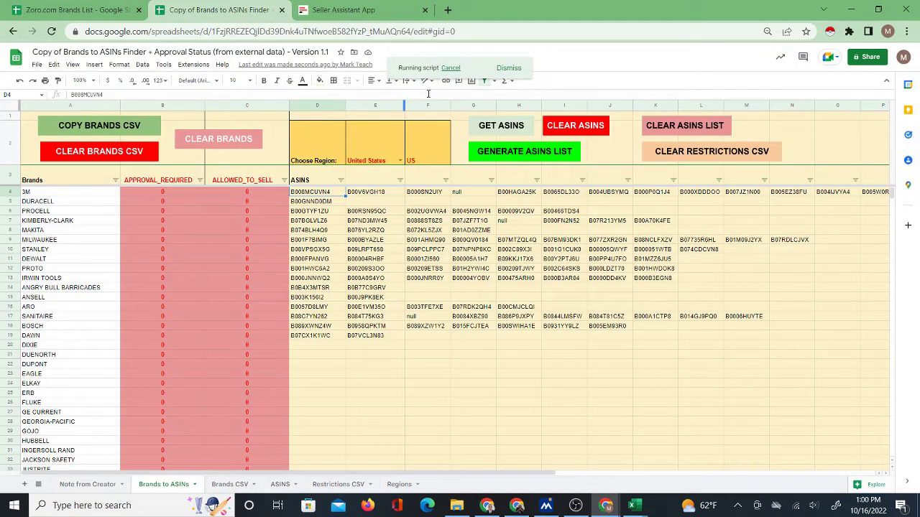
click(451, 68)
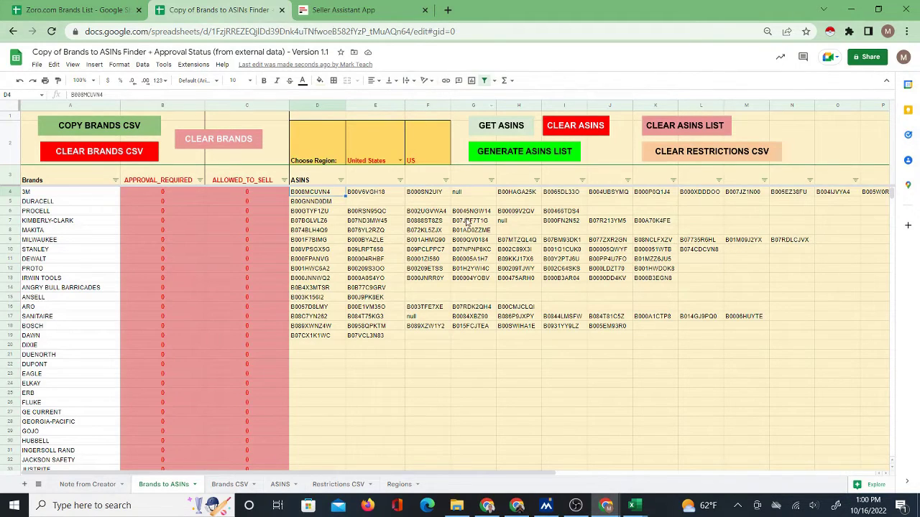
Generate the ASINs list from the retrieved ASINs and review the whole column in the ASINS sheet.
drag(316, 194, 377, 336)
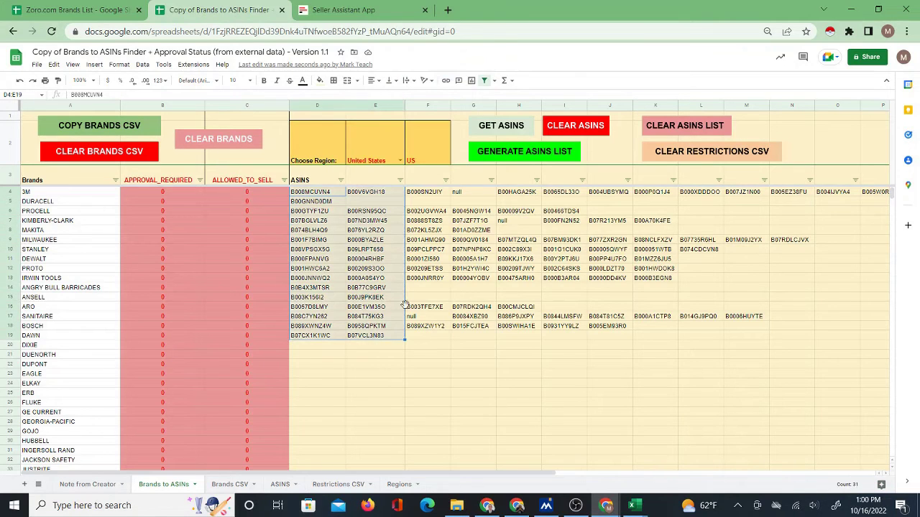
click(515, 155)
click(280, 486)
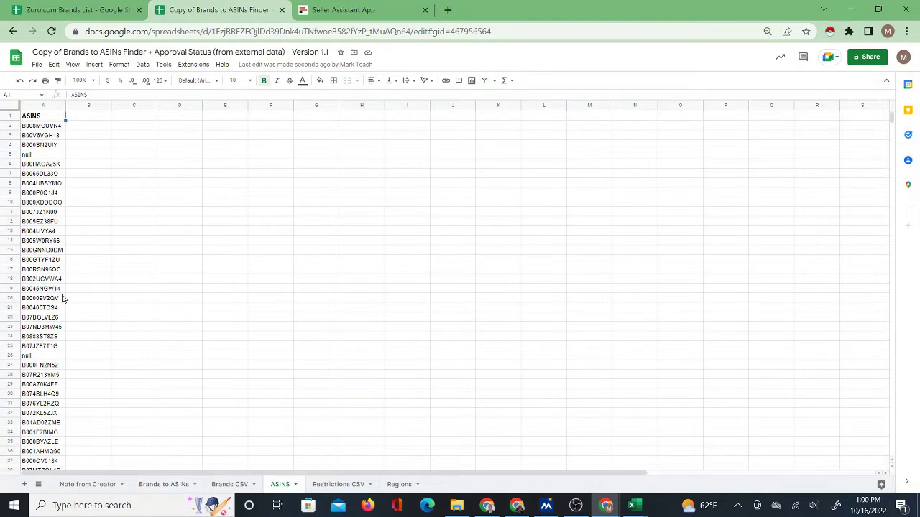
scroll(62, 299, down, 15)
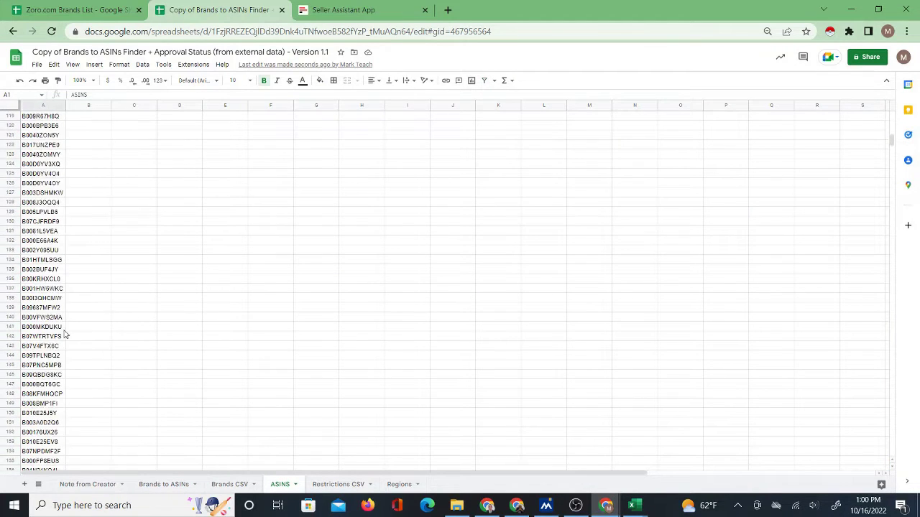
scroll(68, 333, down, 5)
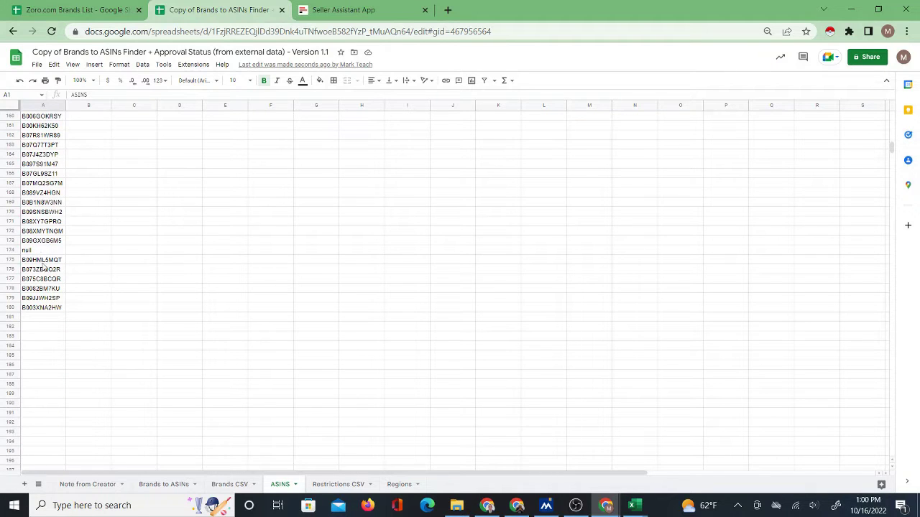
scroll(68, 300, up, 10)
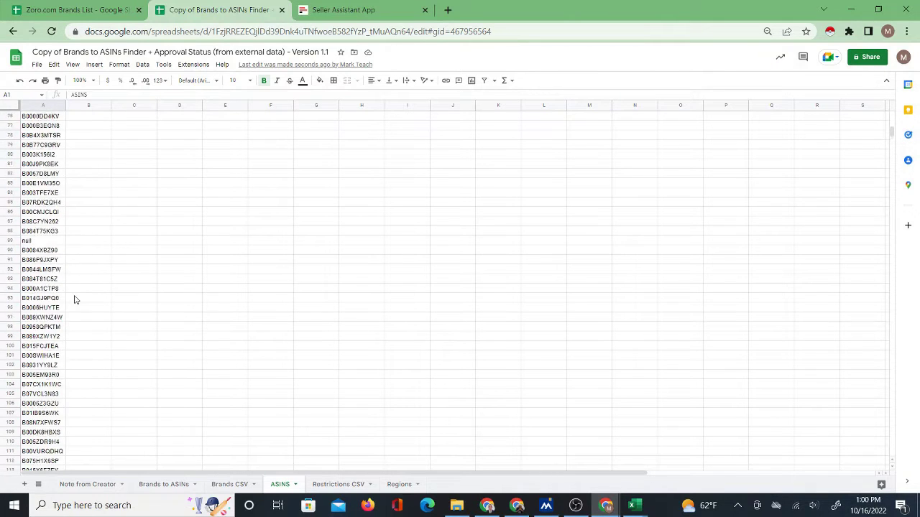
scroll(76, 299, up, 2)
scroll(44, 300, up, 20)
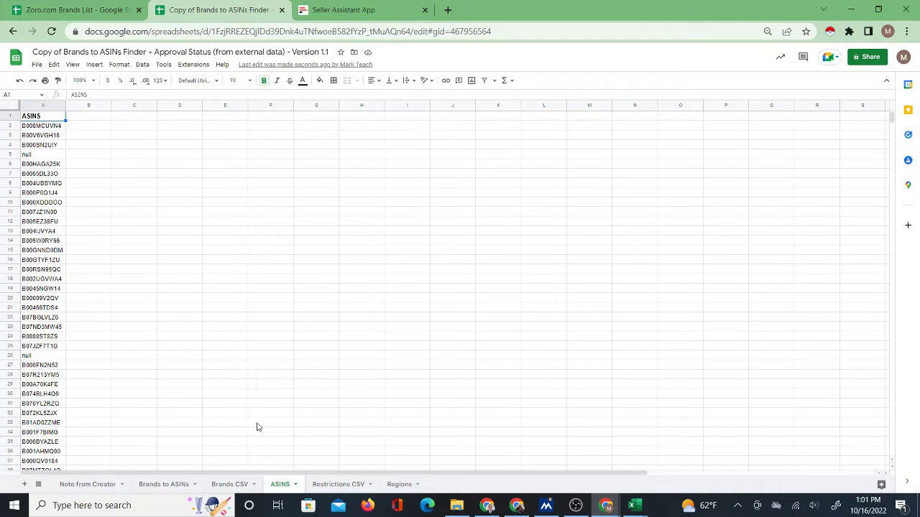
click(155, 487)
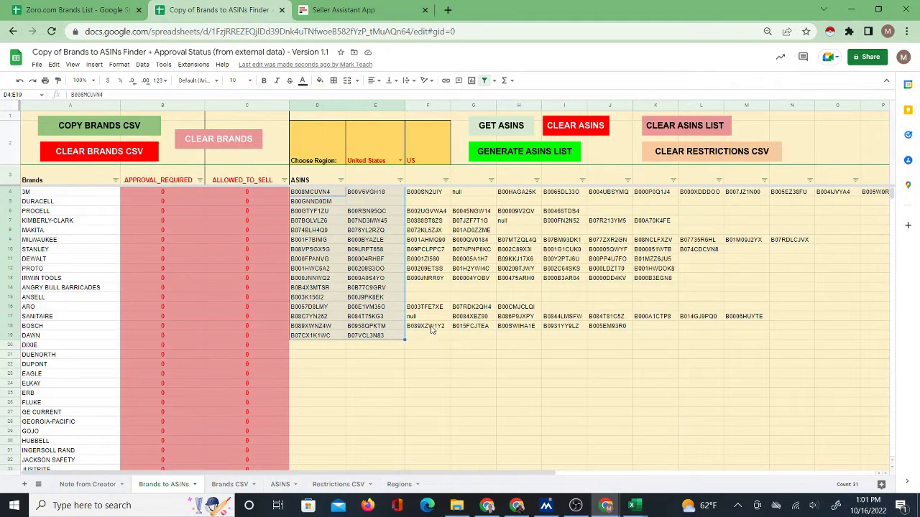
click(278, 485)
click(343, 12)
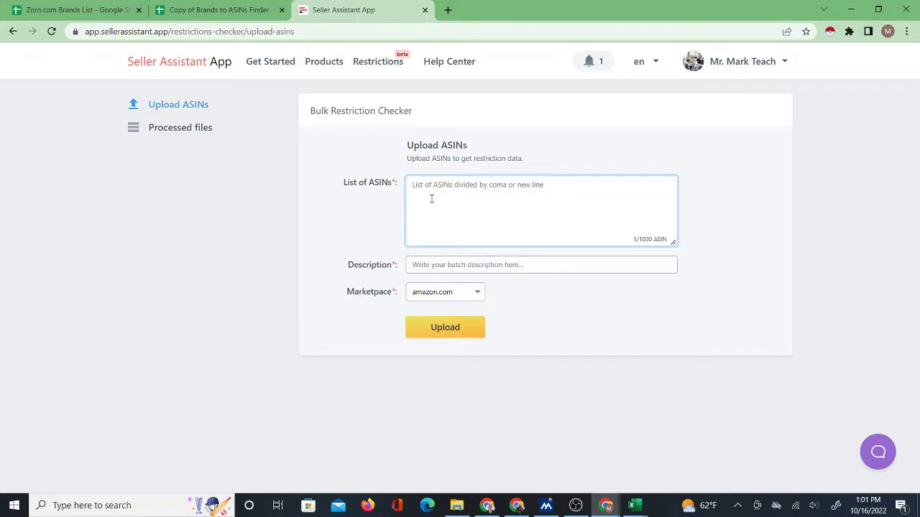
click(273, 5)
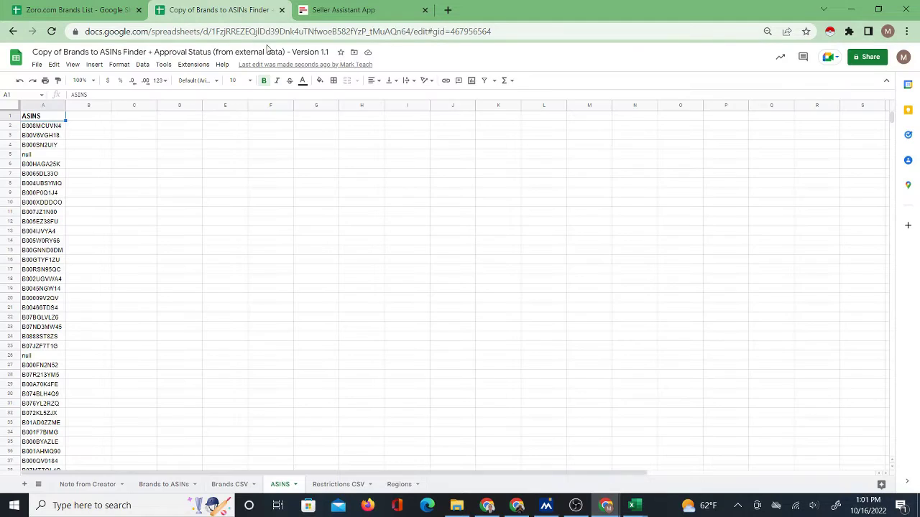
Copy all entries below the header in column A of the ASINS sheet, from A2 to A180.
click(47, 127)
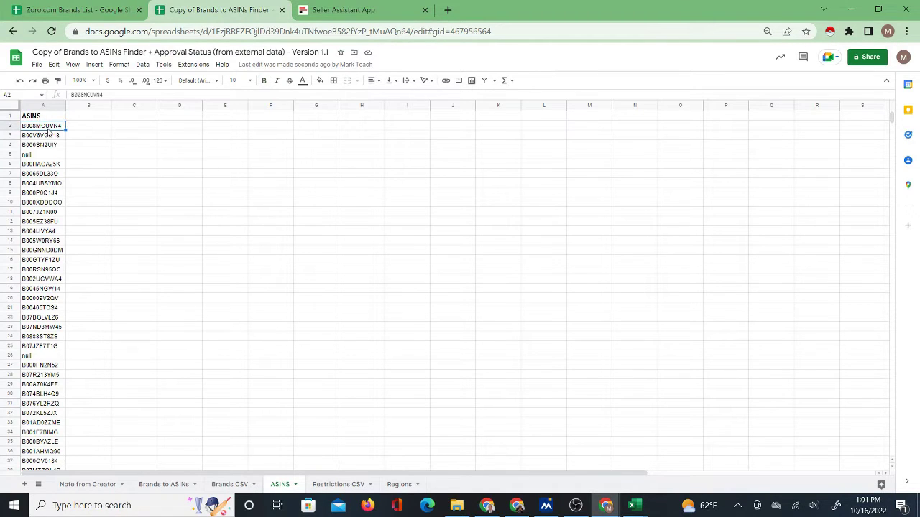
key(ctrl+shift+Down)
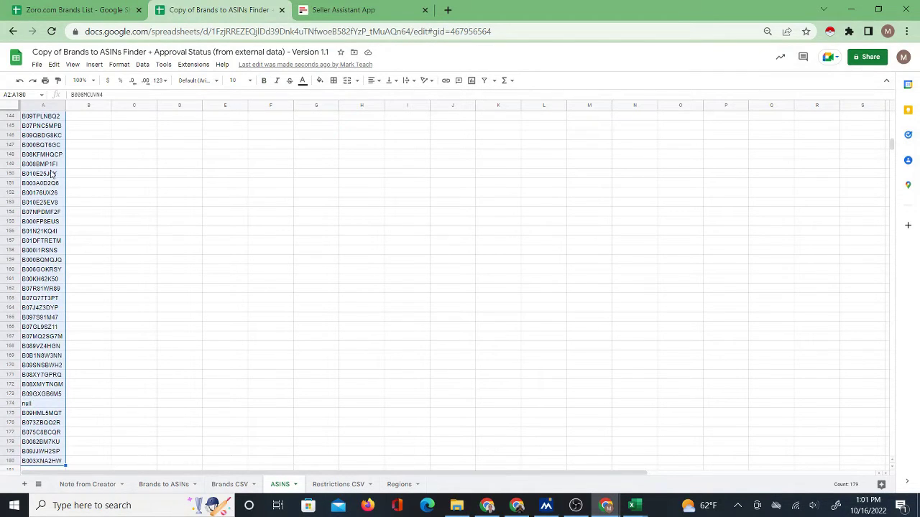
scroll(57, 187, up, 7)
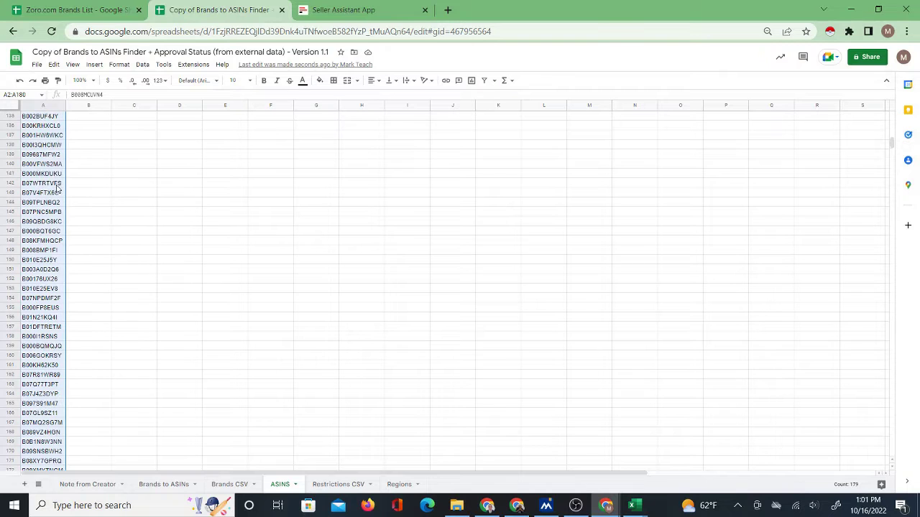
scroll(55, 186, up, 15)
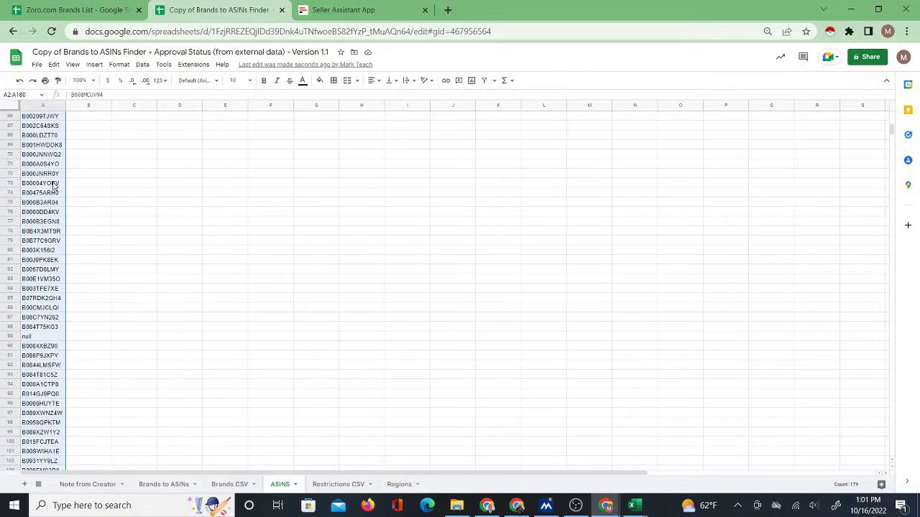
right_click(51, 153)
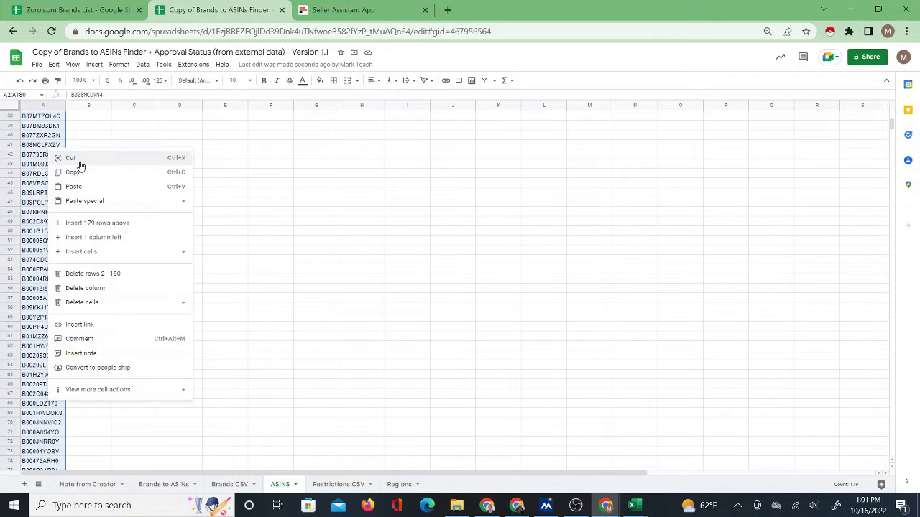
click(79, 175)
Switch to Seller Assistant App and paste the copied ASINs into the Bulk Restriction Checker's List of ASINs.
click(335, 9)
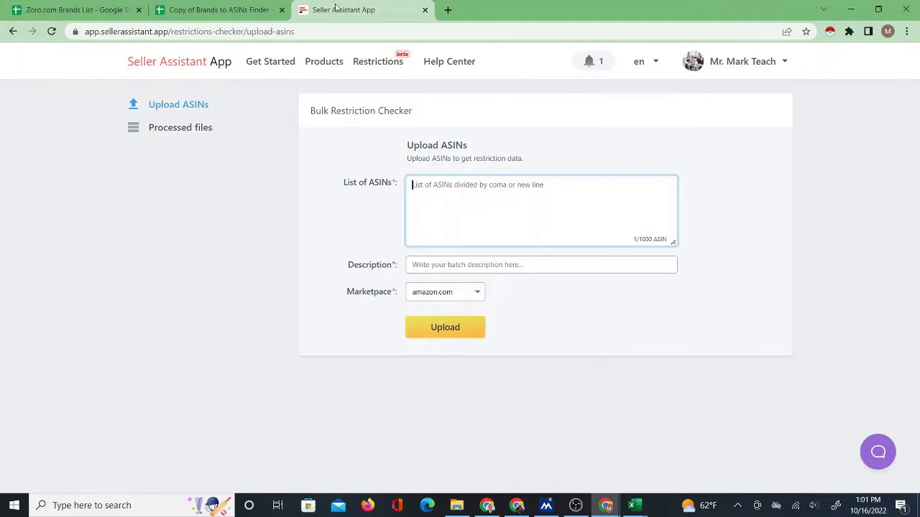
right_click(422, 187)
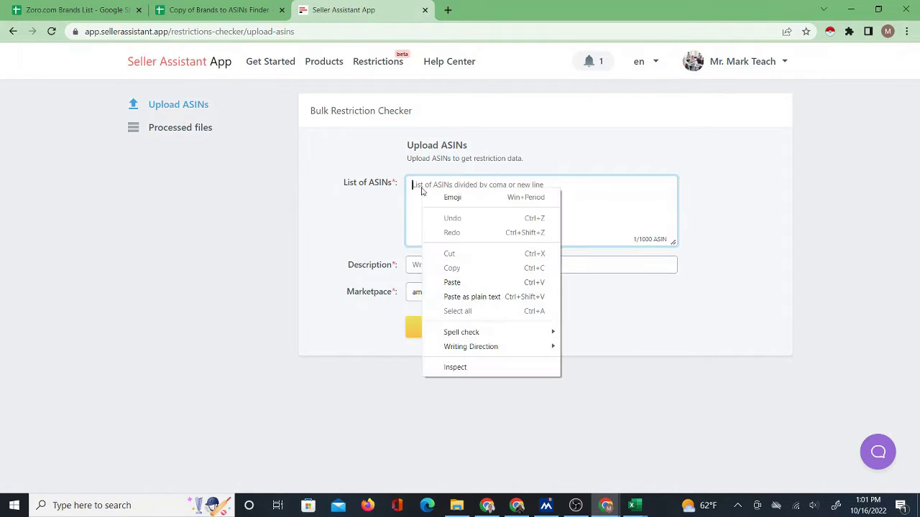
click(460, 281)
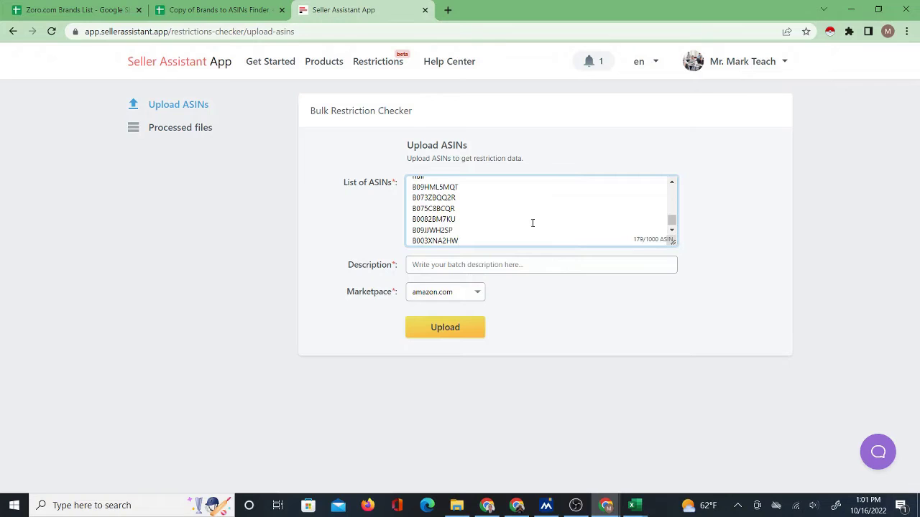
scroll(494, 213, up, 2)
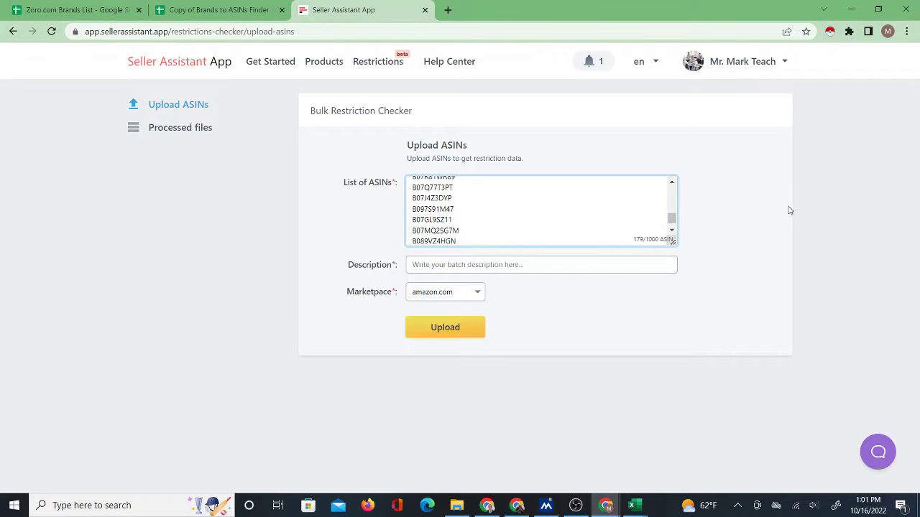
drag(671, 219, 674, 188)
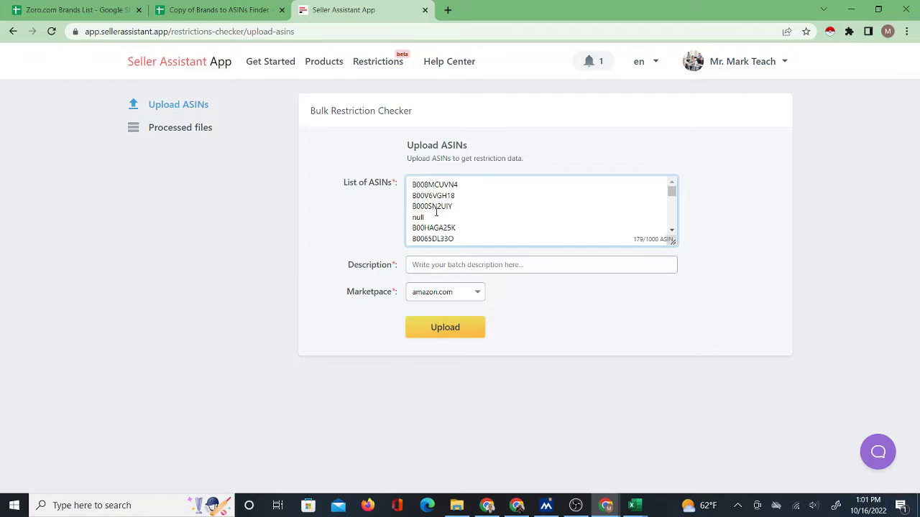
Describe the ASIN batch as "zoro brands" and upload it for the amazon.com marketplace.
click(430, 265)
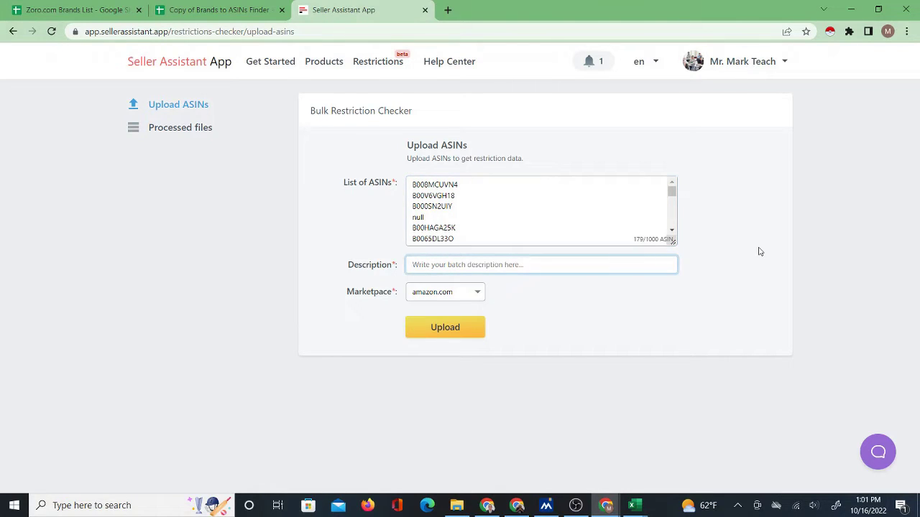
text(2)
text(oro bb)
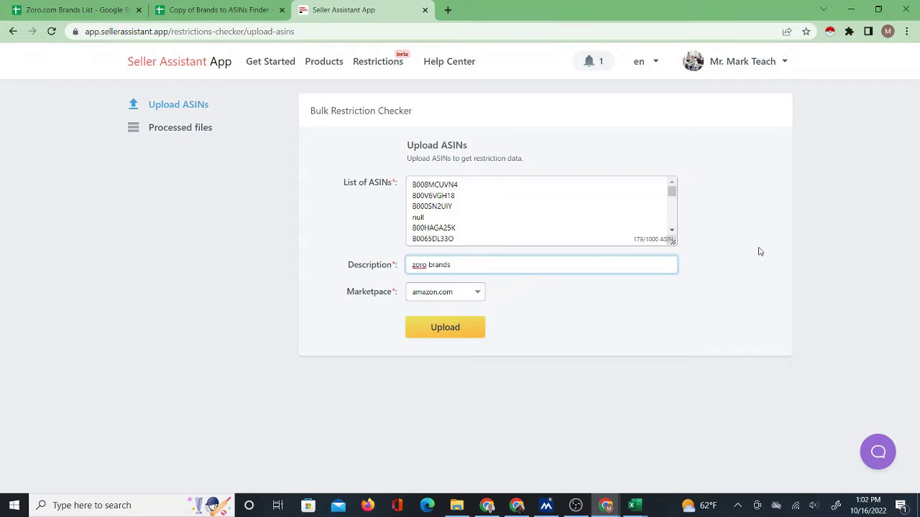
click(443, 328)
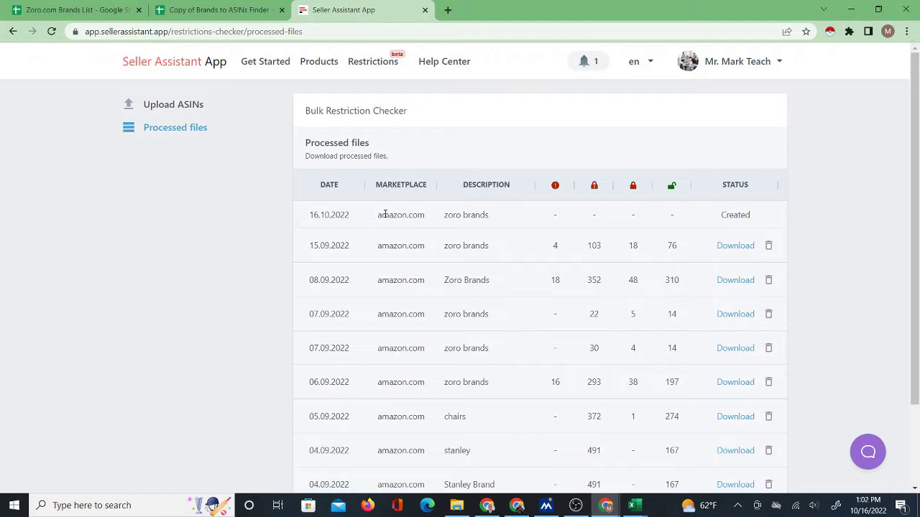
Refresh the processed files list and download the zoro brands file dated 16.10.2022.
click(52, 31)
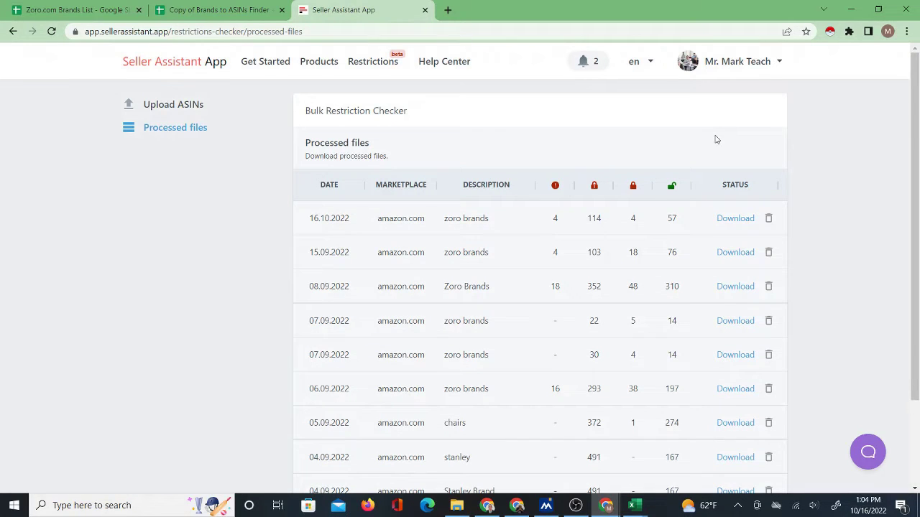
click(732, 224)
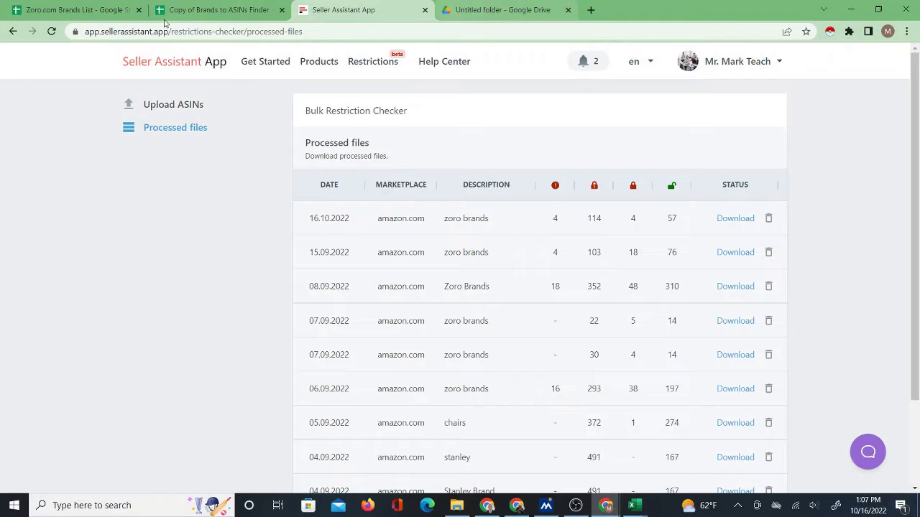
Switch to the Copy of Brands to ASINs Finder spreadsheet and open its Restrictions CSV sheet.
click(210, 11)
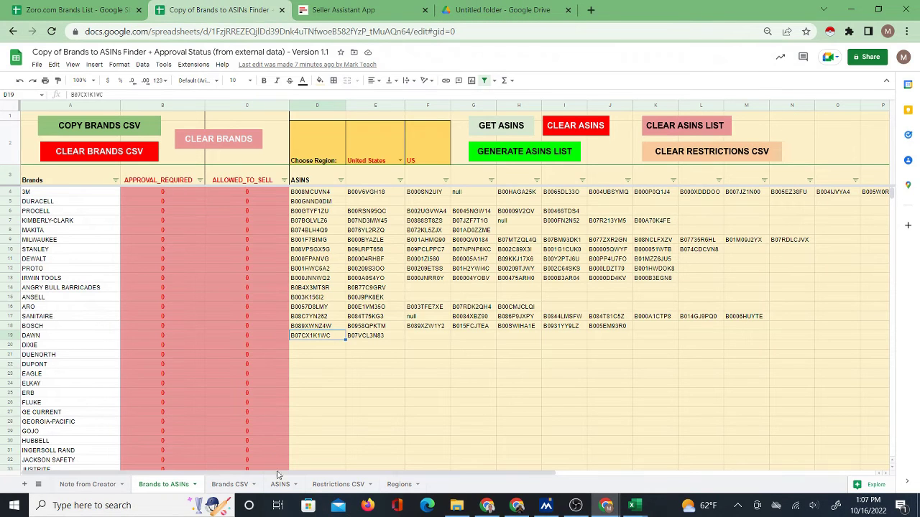
click(324, 484)
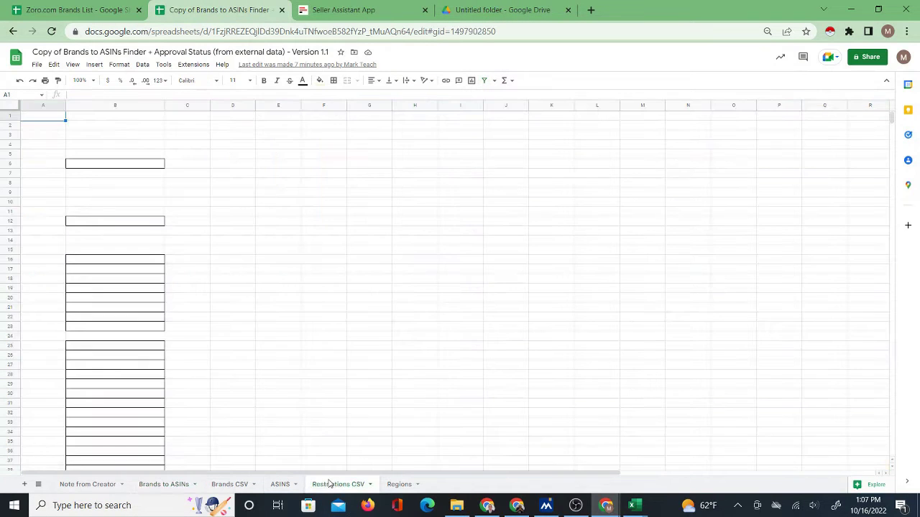
click(36, 64)
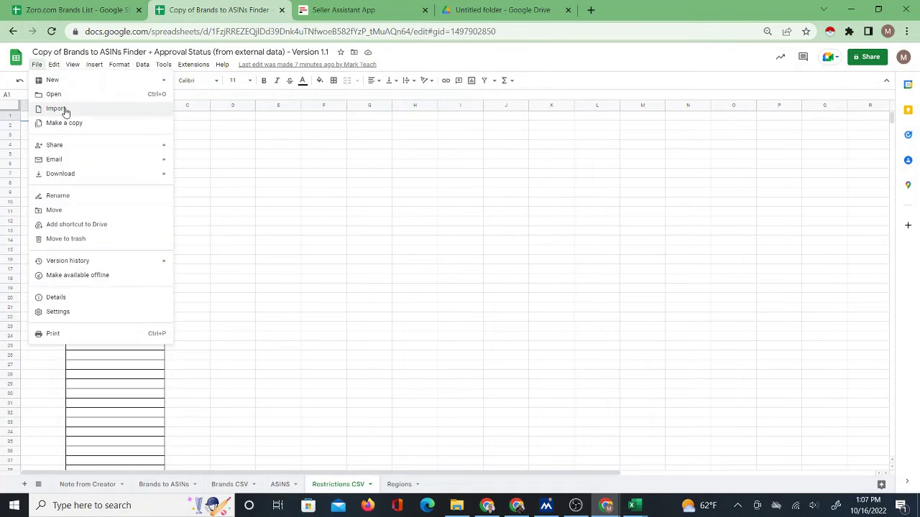
click(222, 147)
click(48, 120)
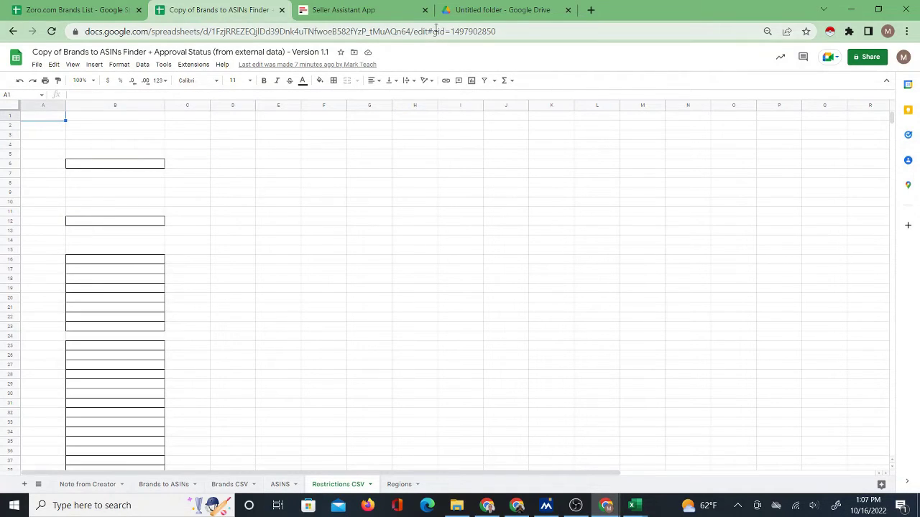
Switch to Google Drive and upload the restriction_data_zoro worksheet from Downloads into Untitled folder.
click(471, 10)
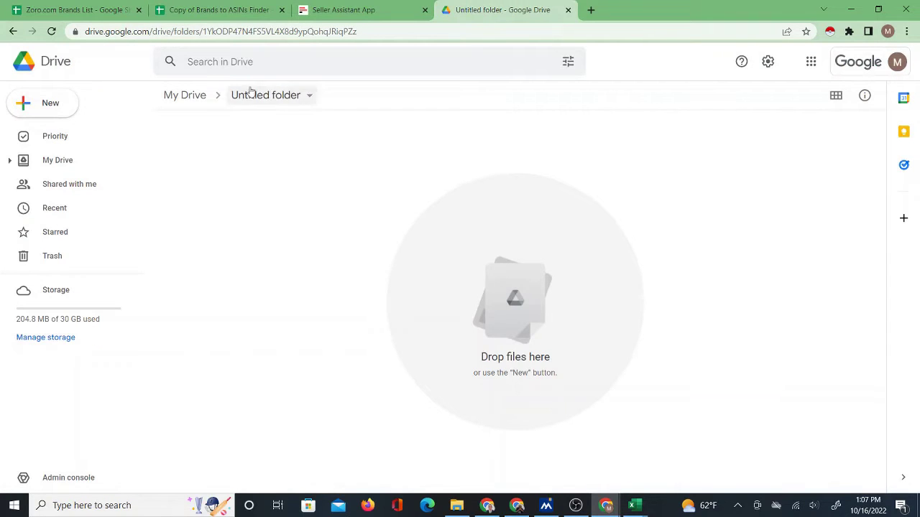
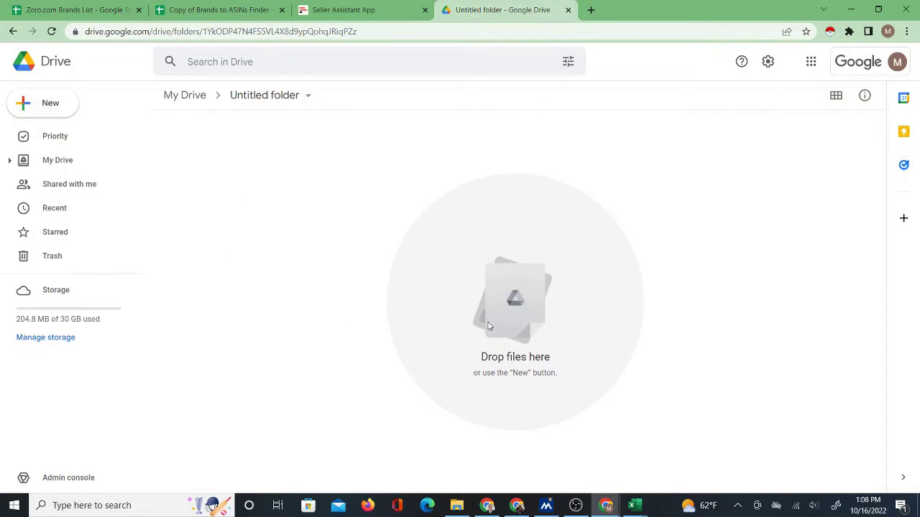
right_click(370, 167)
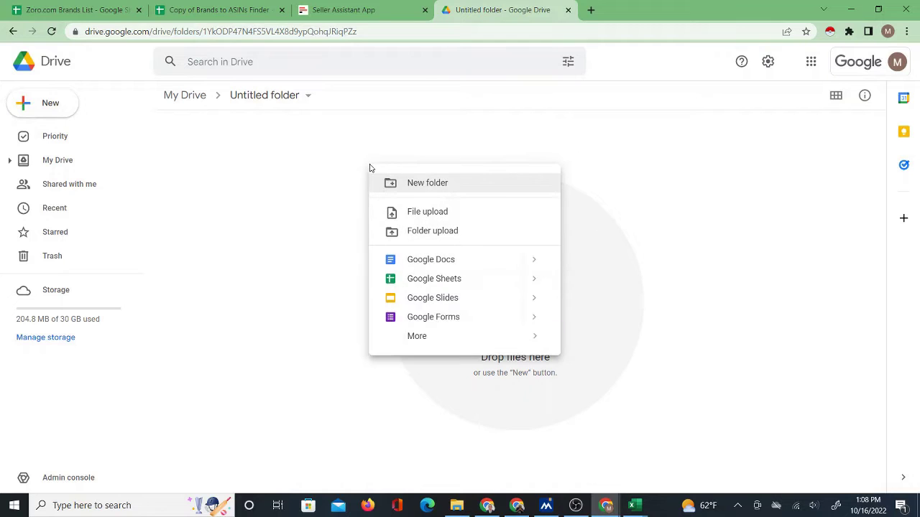
click(416, 215)
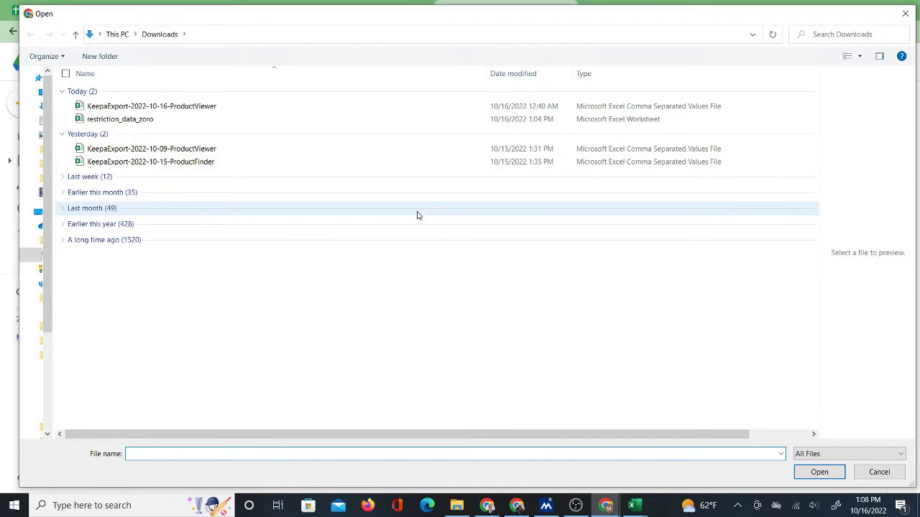
click(143, 122)
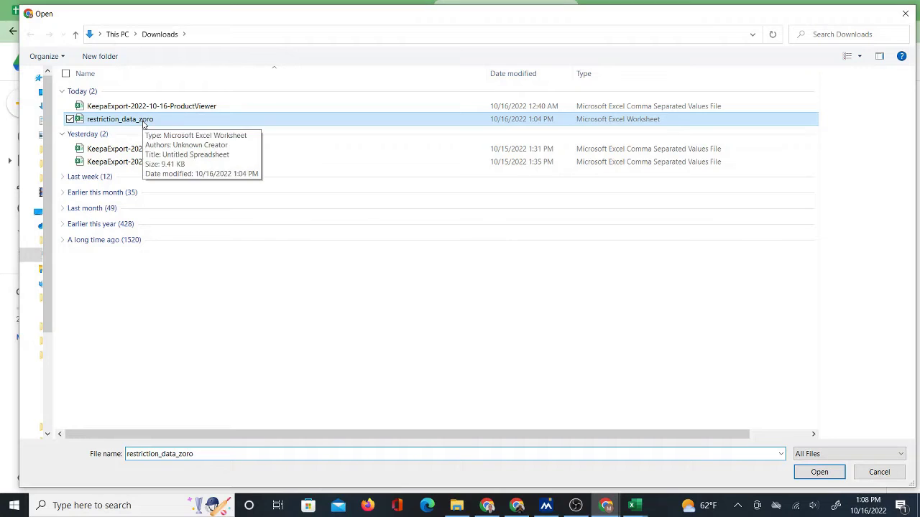
click(819, 473)
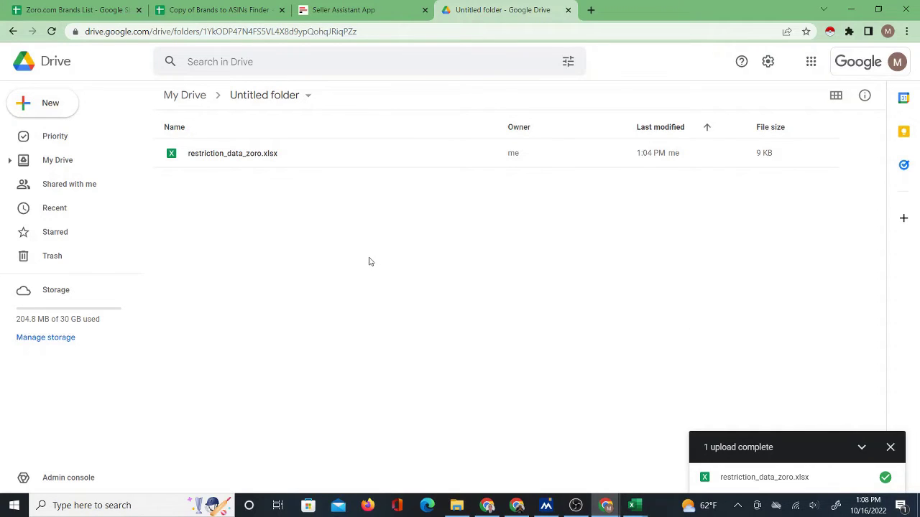
Rename the Drive folder as "Brand Restrictions Excel Files" and dismiss the upload notice.
click(268, 97)
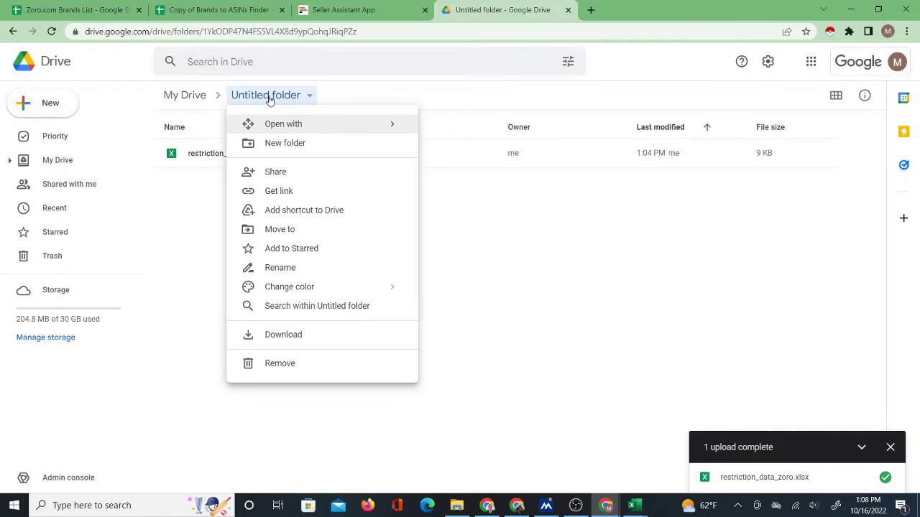
click(289, 268)
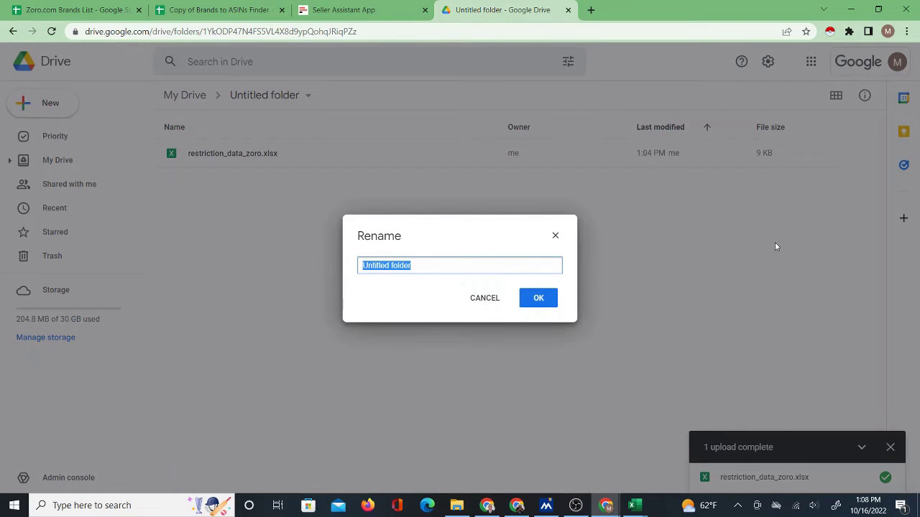
text(Res)
key(BackSpace)
key(BackSpace)
text(Br)
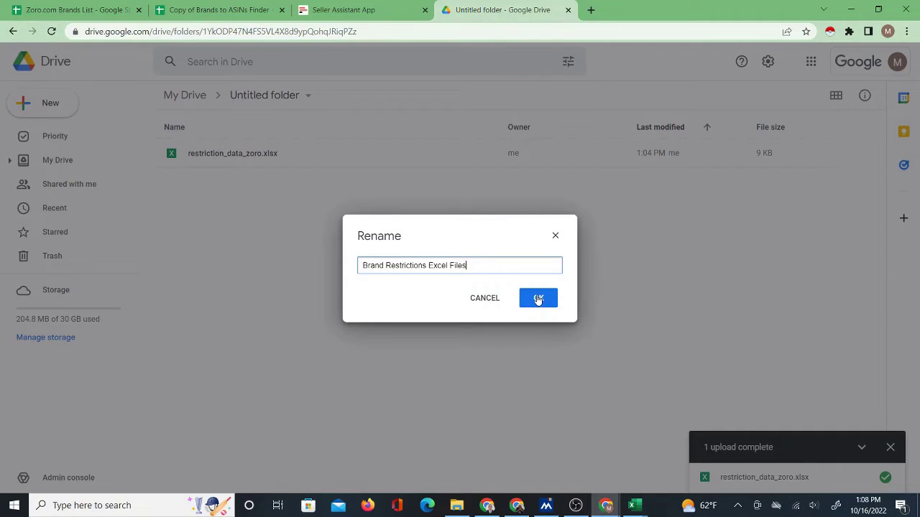
click(539, 301)
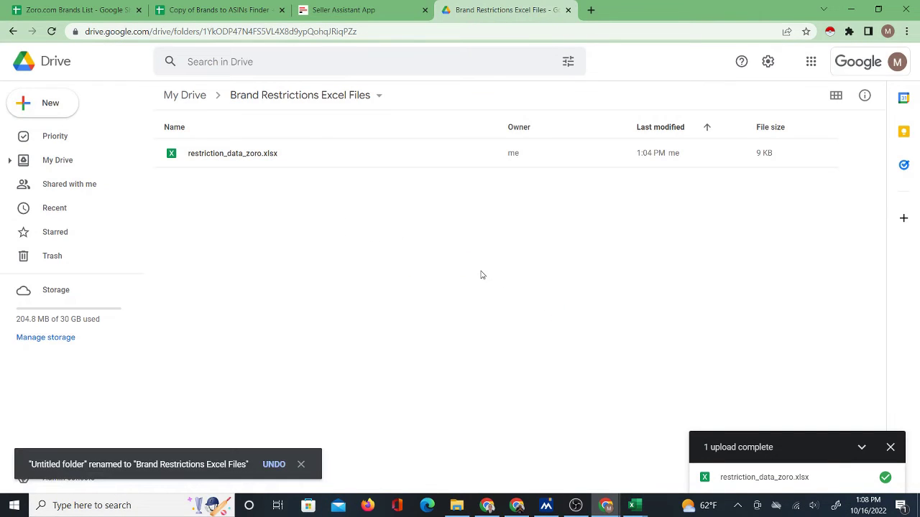
click(890, 447)
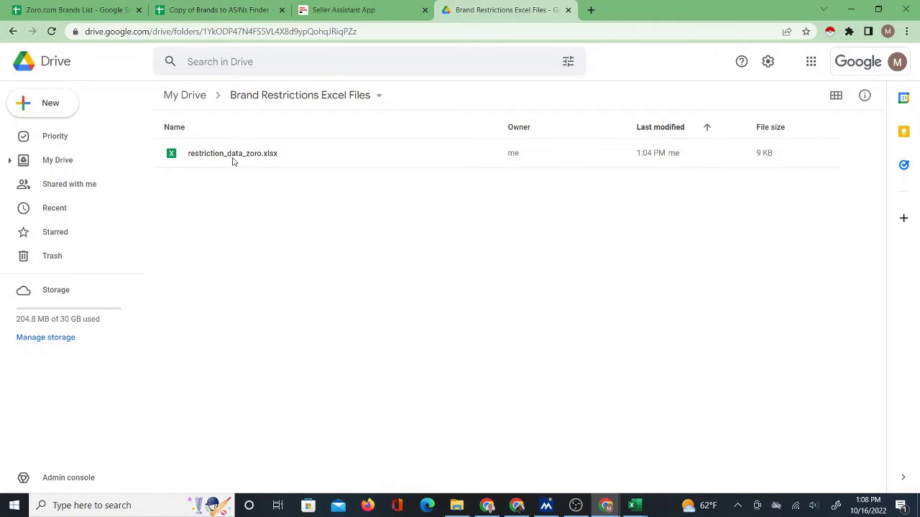
Open restriction_data_zoro.xlsx in Google Sheets and widen the ASIN and STATUS columns to fit their contents.
double_click(232, 154)
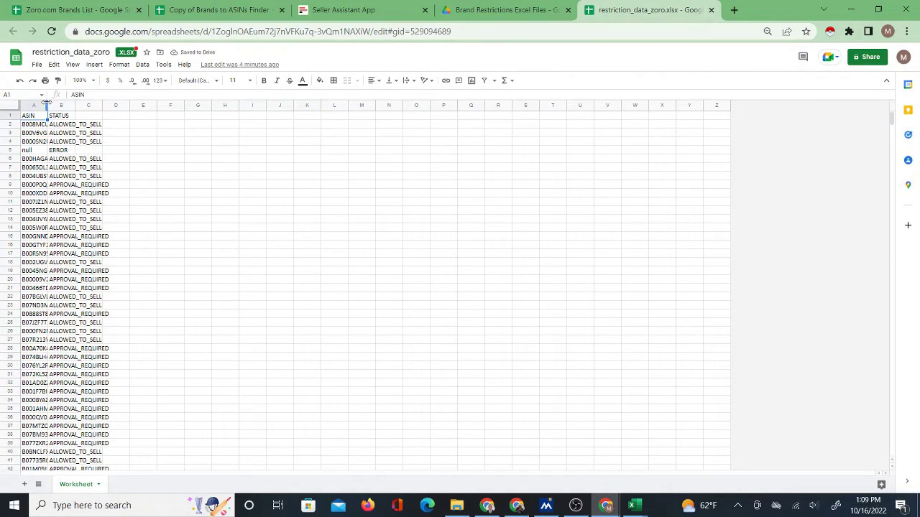
drag(47, 101, 188, 107)
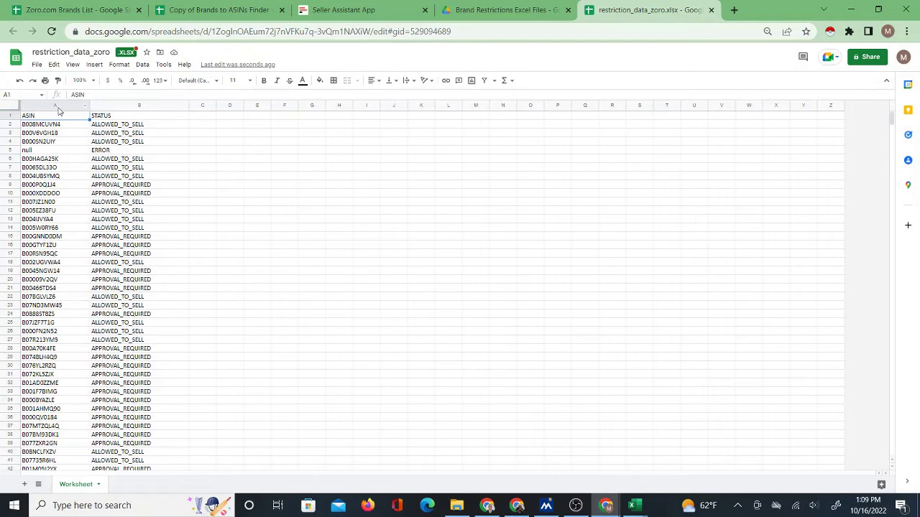
click(201, 11)
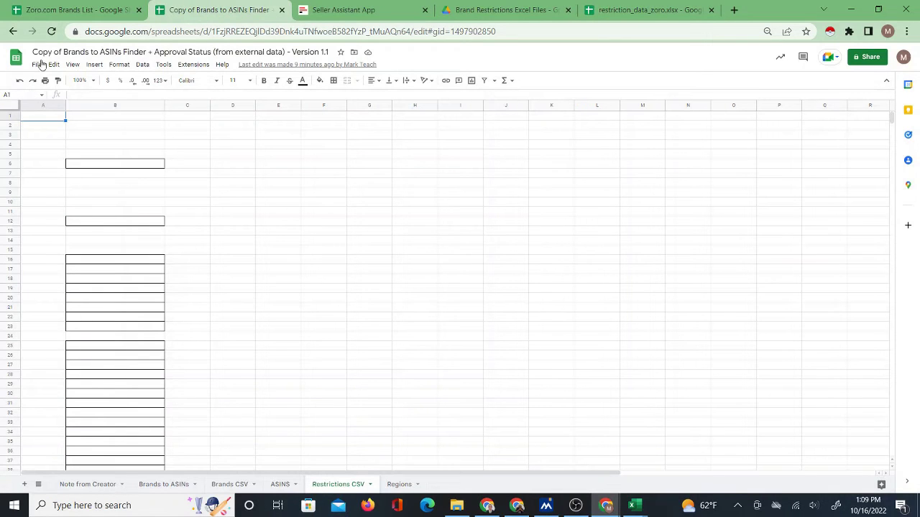
click(36, 64)
click(647, 10)
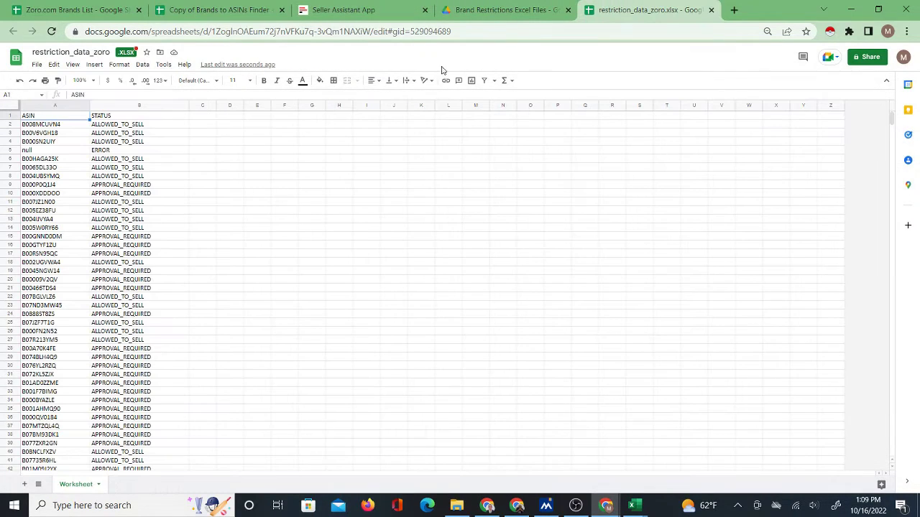
Copy the entire ASIN and STATUS columns, A and B, of restriction_data_zoro.
click(40, 109)
shift+click(120, 108)
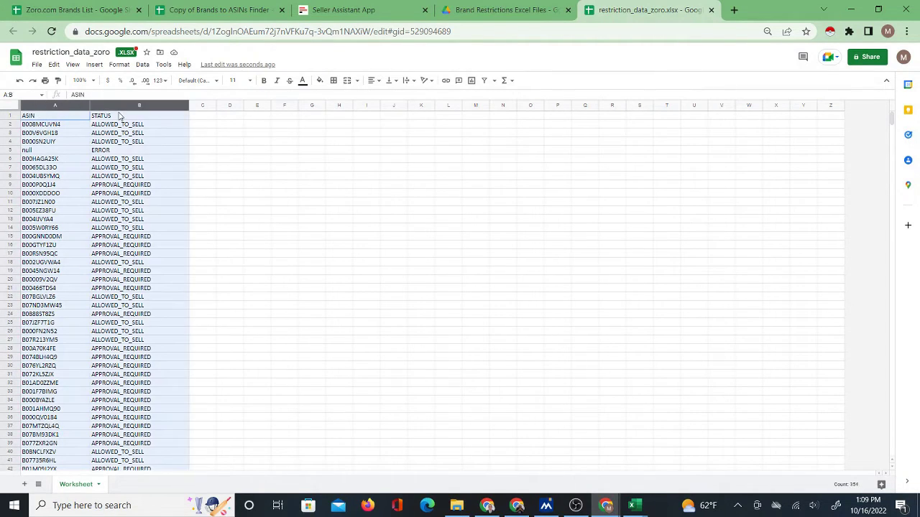
right_click(112, 109)
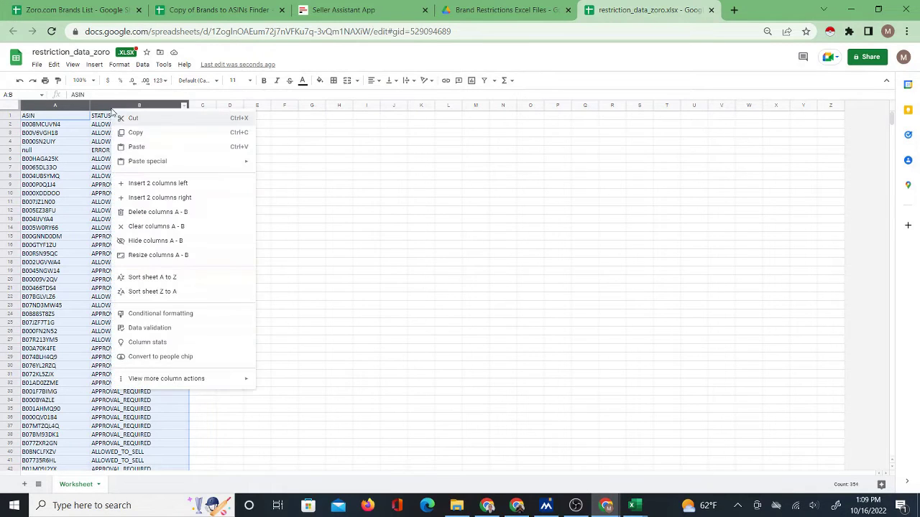
click(137, 133)
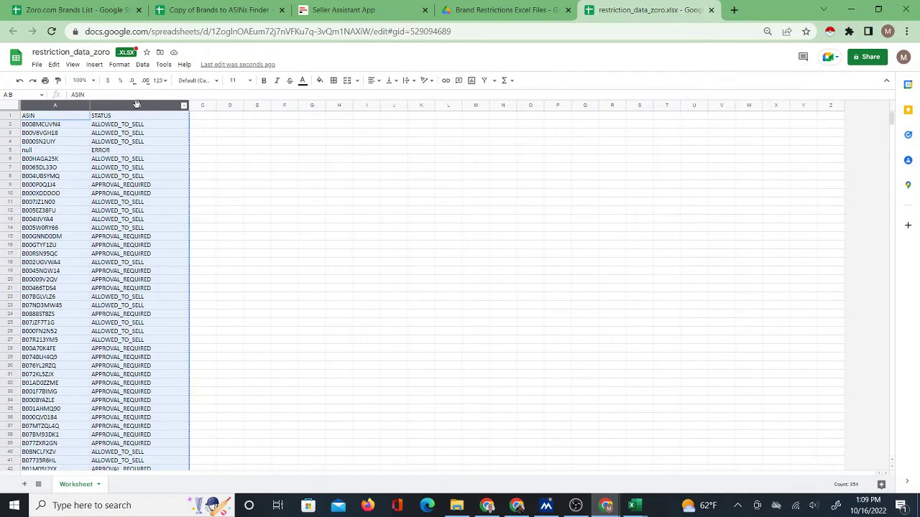
Switch to the Brands to ASINs Finder spreadsheet and paste the copied columns into the Restrictions CSV sheet from cell A1.
click(198, 10)
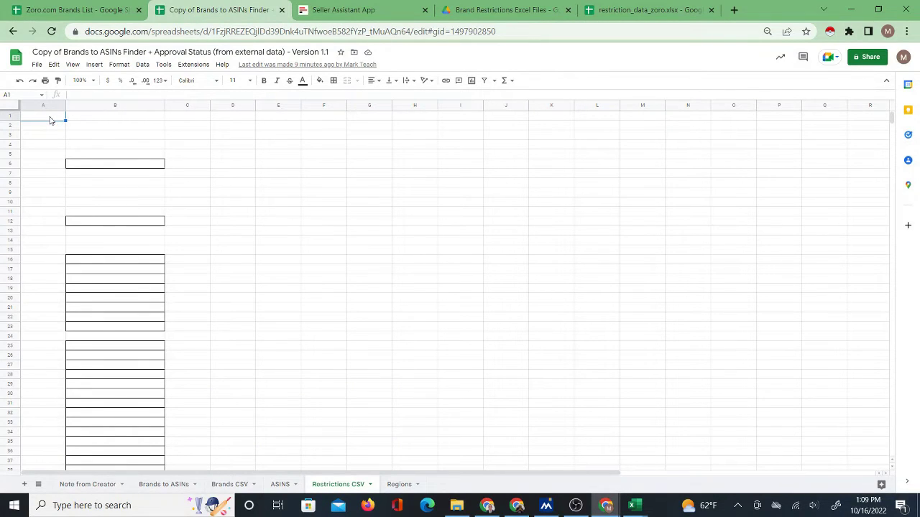
right_click(50, 120)
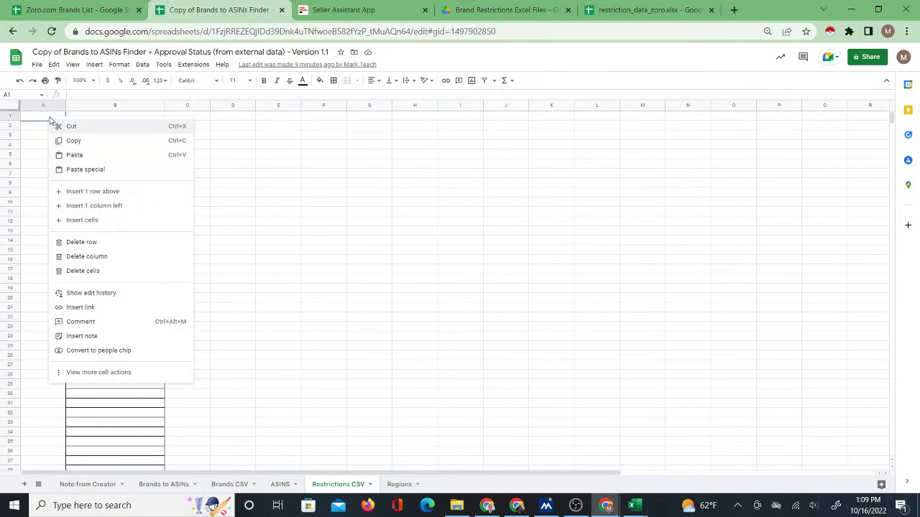
click(75, 156)
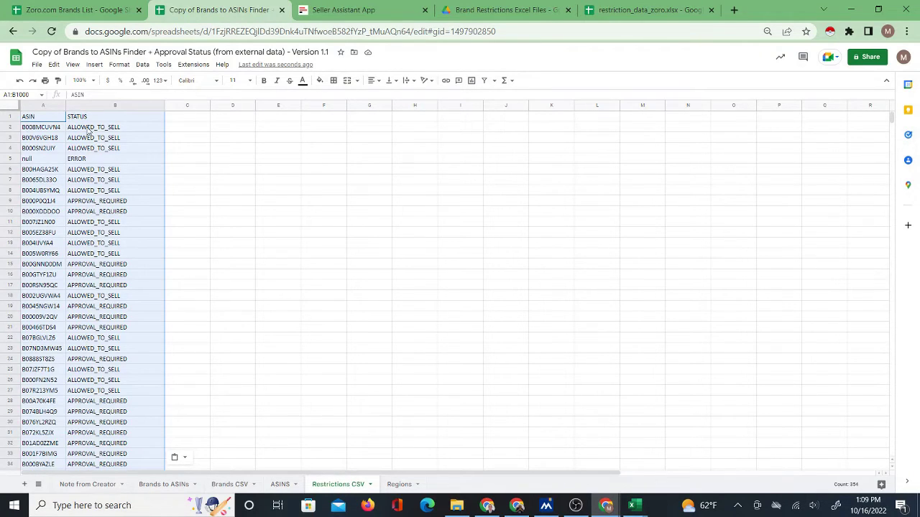
click(49, 119)
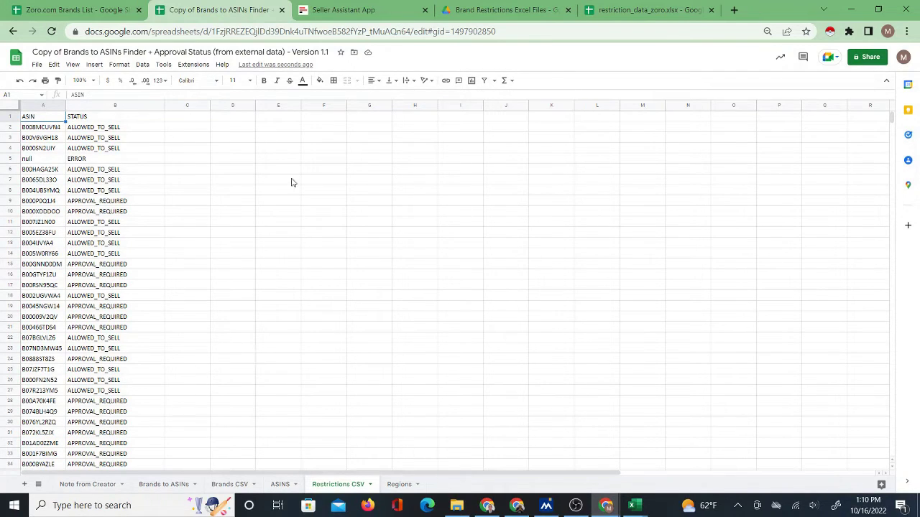
Examine the APPROVAL_REQUIRED and ALLOWED_TO_SELL counts against each brand's ASINs in the Brands to ASINs sheet.
click(341, 10)
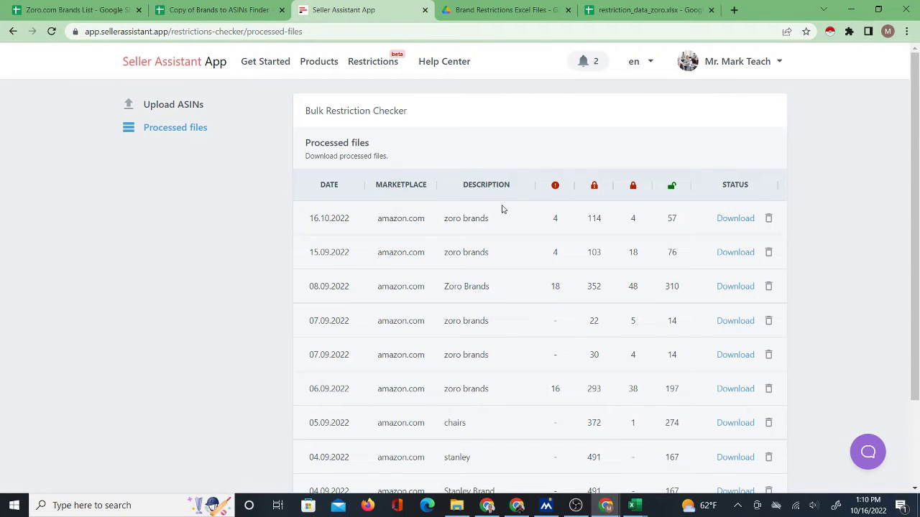
click(230, 13)
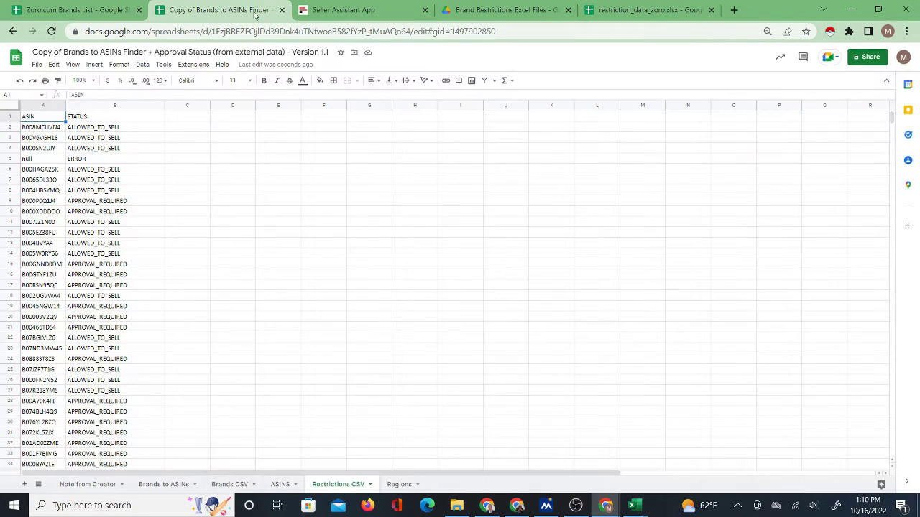
click(162, 486)
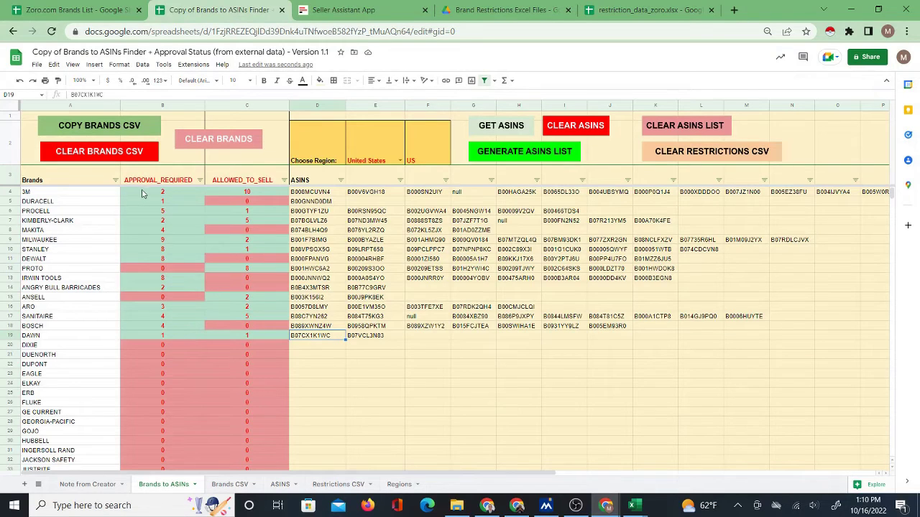
click(325, 197)
drag(370, 196, 611, 192)
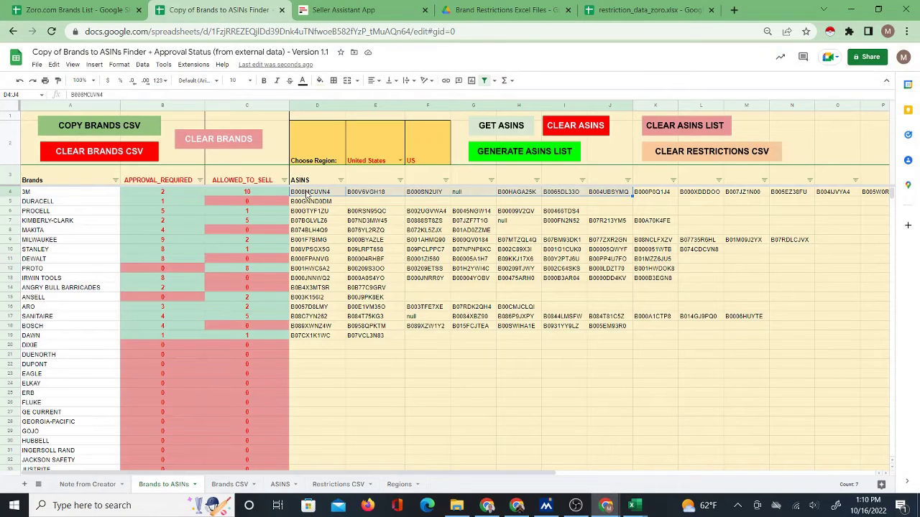
drag(316, 192, 684, 194)
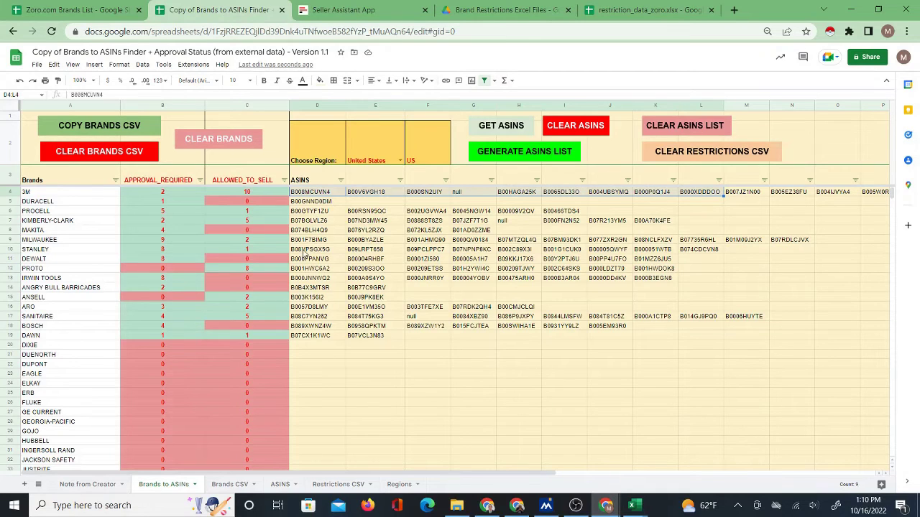
drag(309, 330, 623, 332)
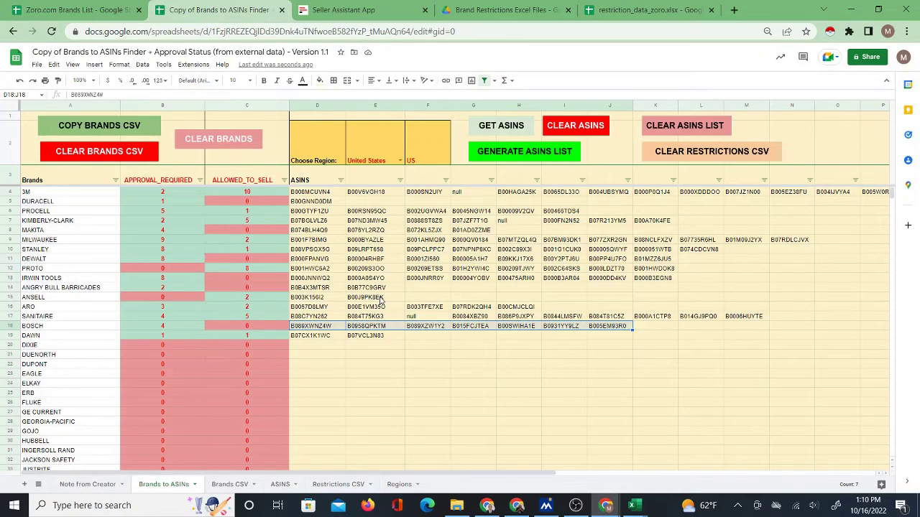
click(322, 286)
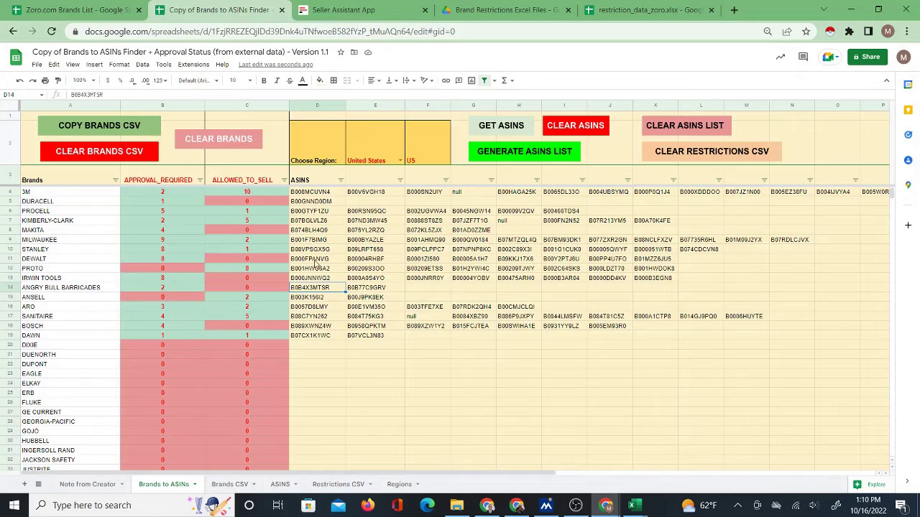
click(318, 231)
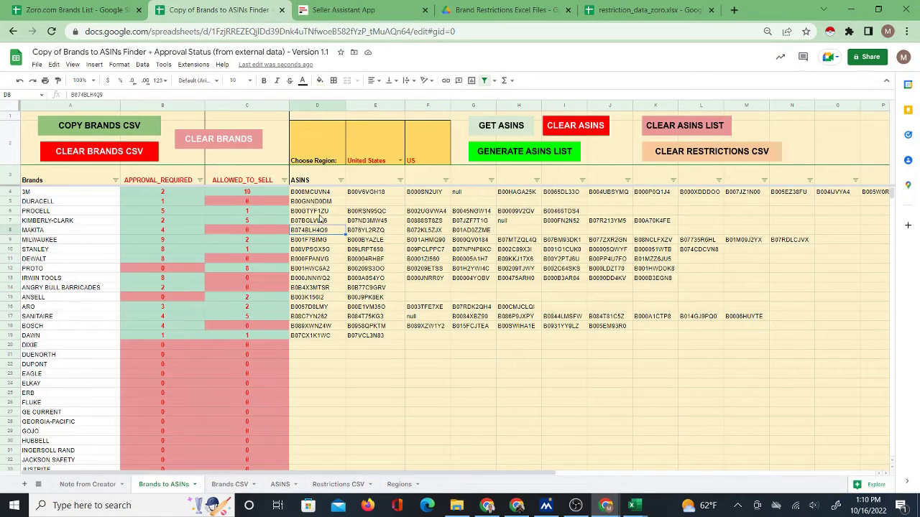
click(321, 213)
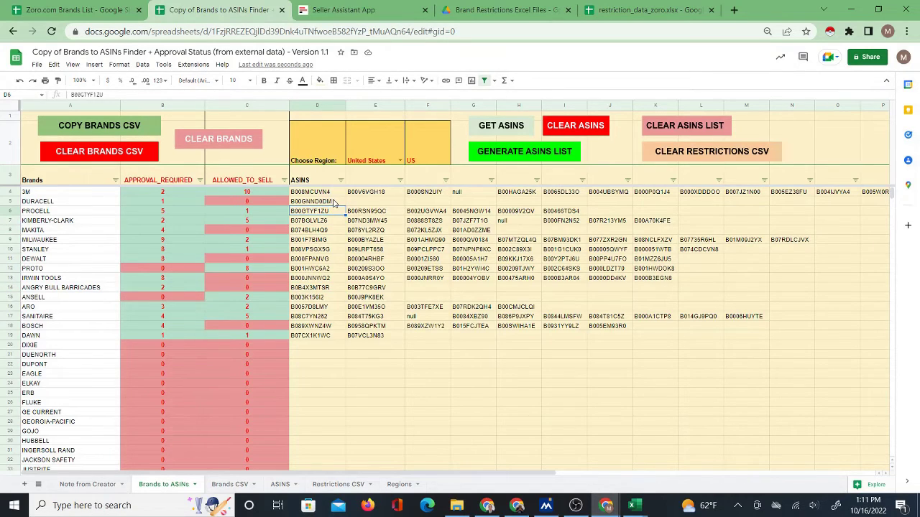
Compare the APPROVAL_REQUIRED and ALLOWED_TO_SELL counts for the DURACELL, PROCELL, PROTO and SANITAIRE brands.
click(333, 203)
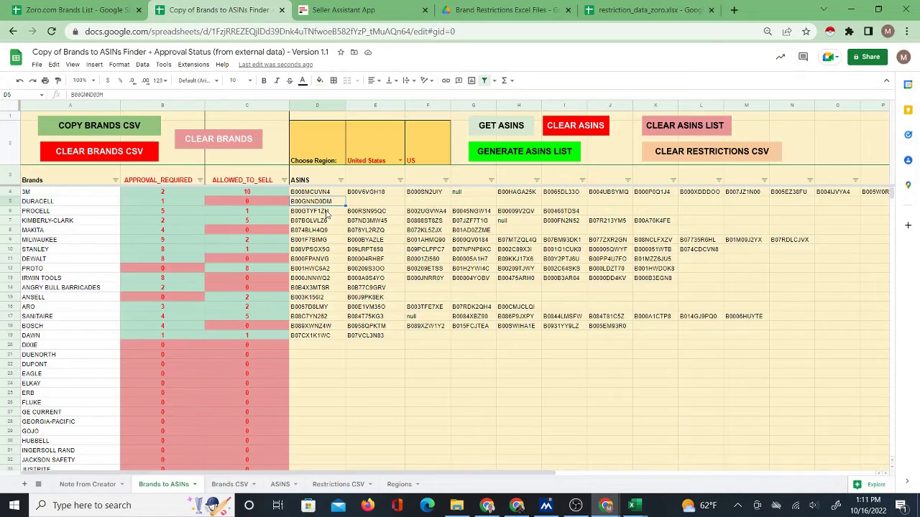
click(328, 213)
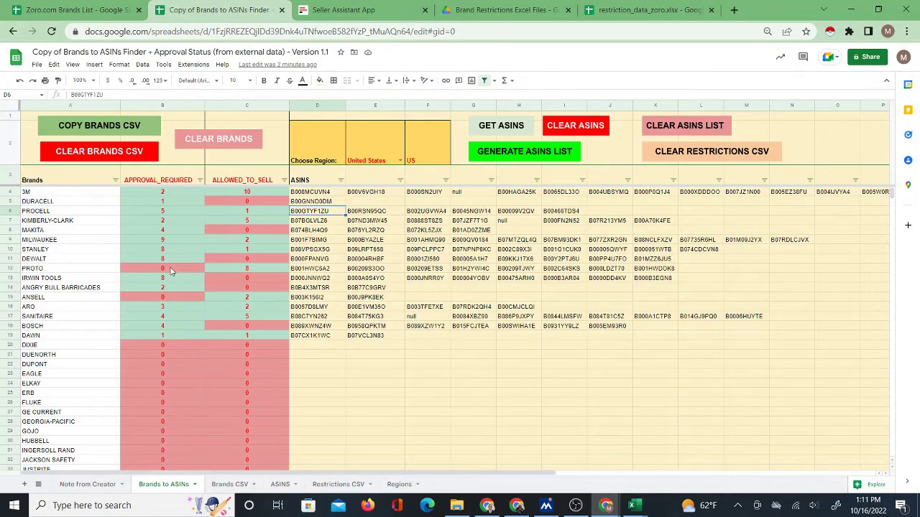
click(92, 272)
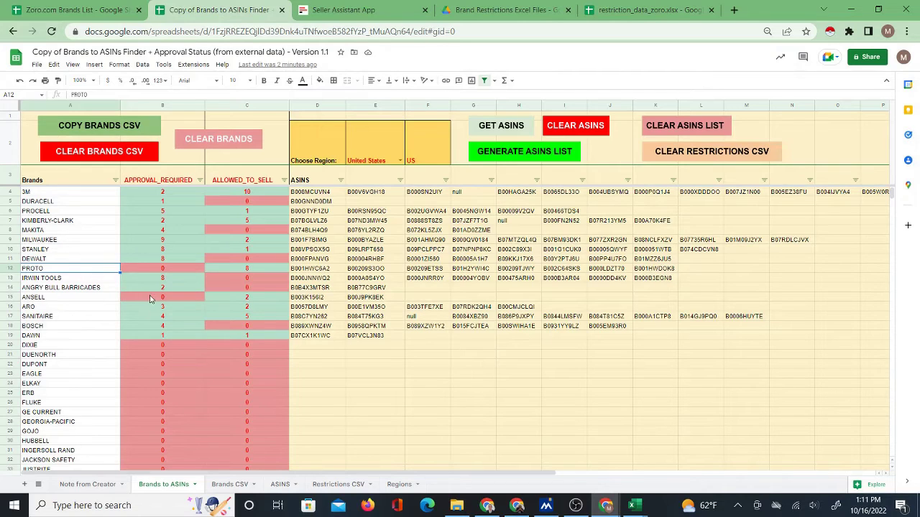
click(165, 319)
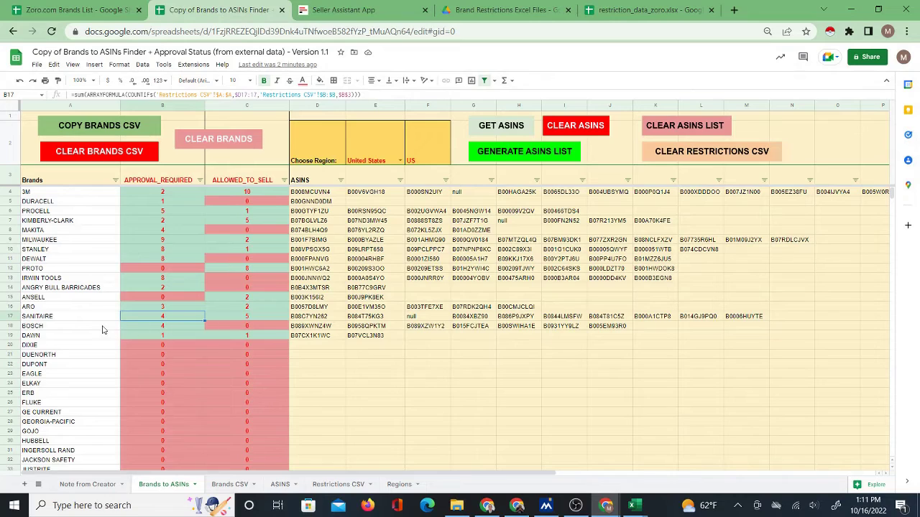
click(79, 317)
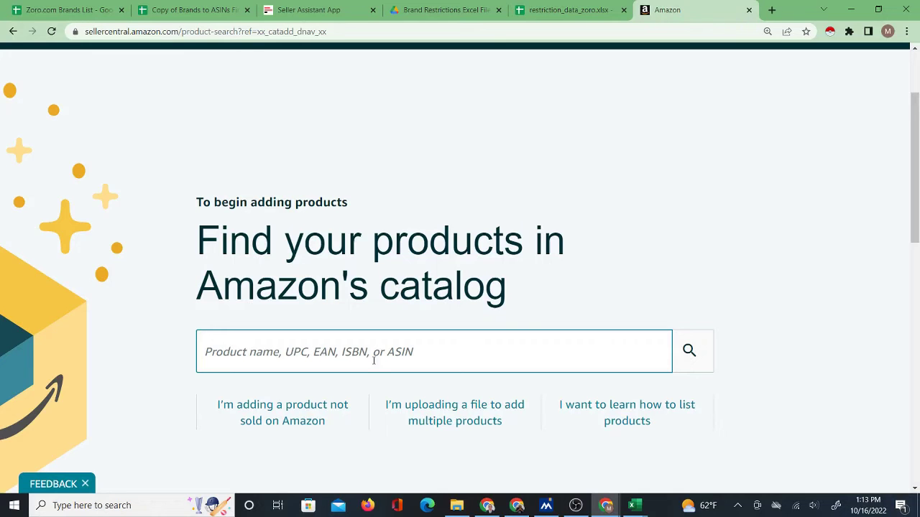
Look over the Amazon Seller Central product search page and return to the Brands to ASINs Finder spreadsheet.
scroll(493, 195, down, 1)
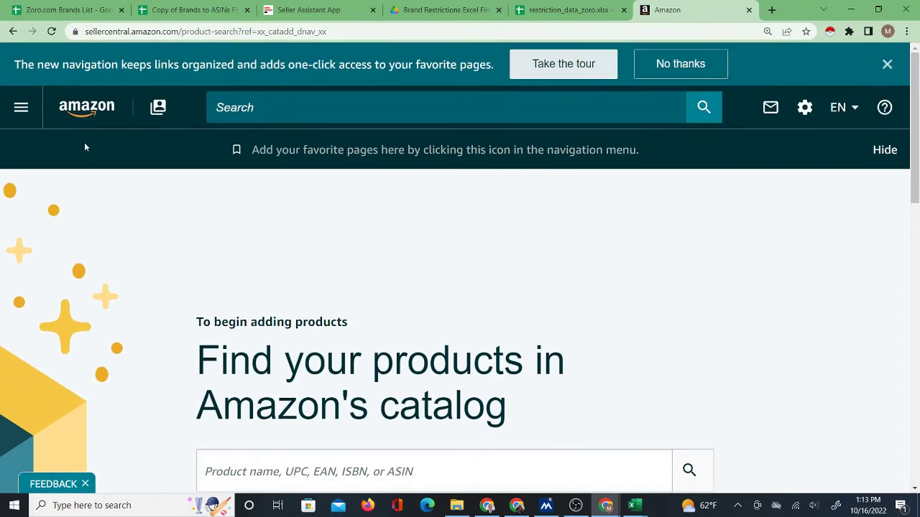
scroll(323, 313, down, 2)
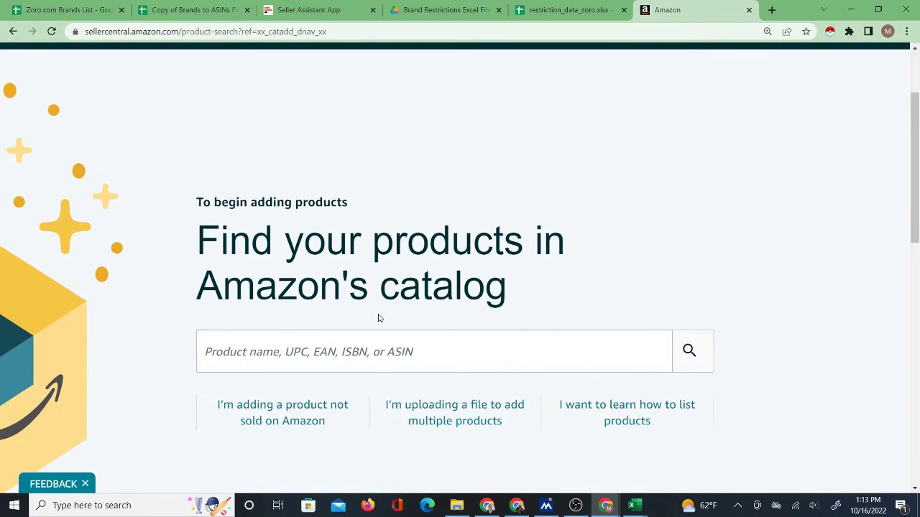
scroll(381, 345, down, 1)
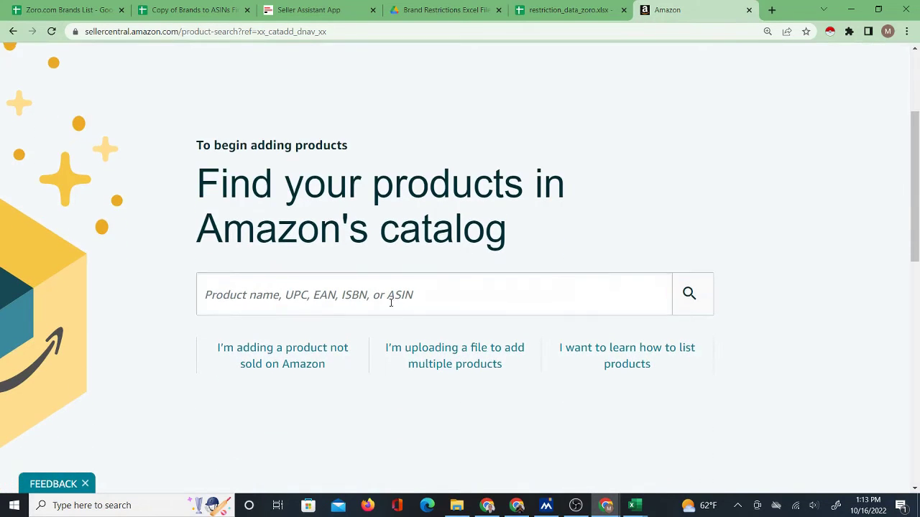
click(194, 10)
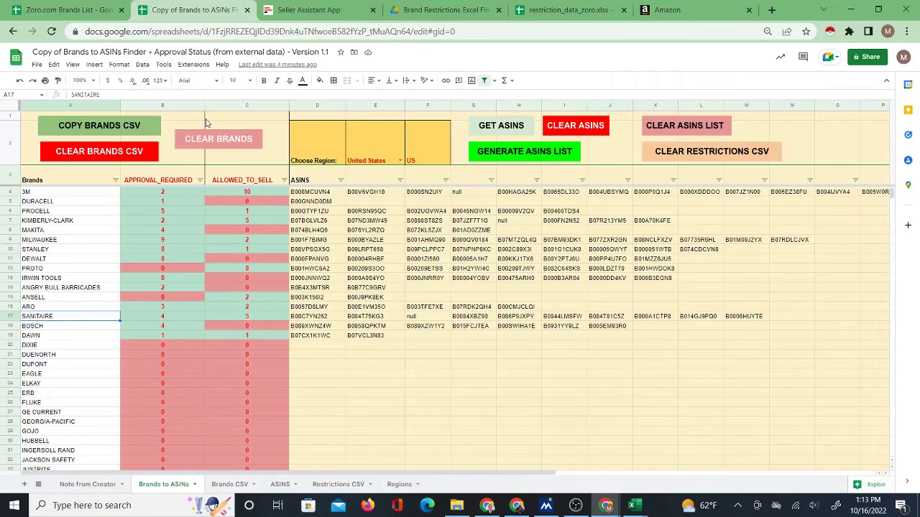
click(70, 203)
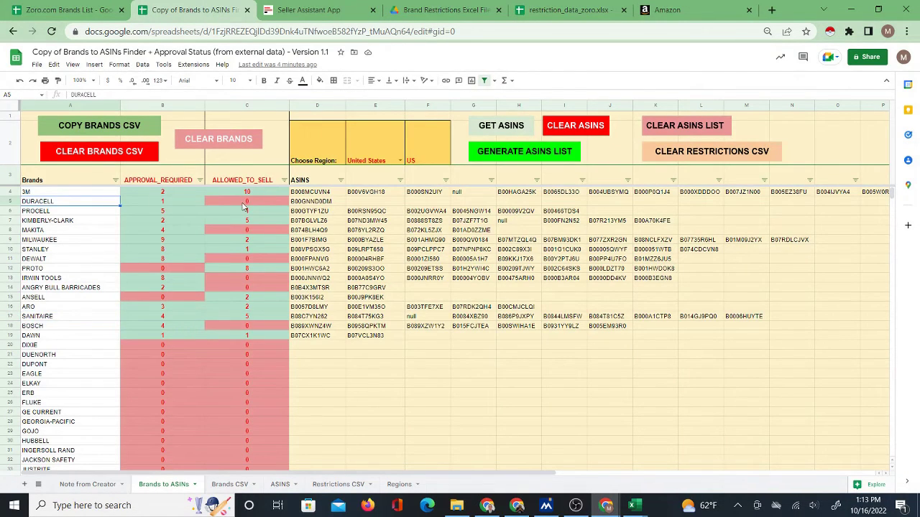
right_click(63, 201)
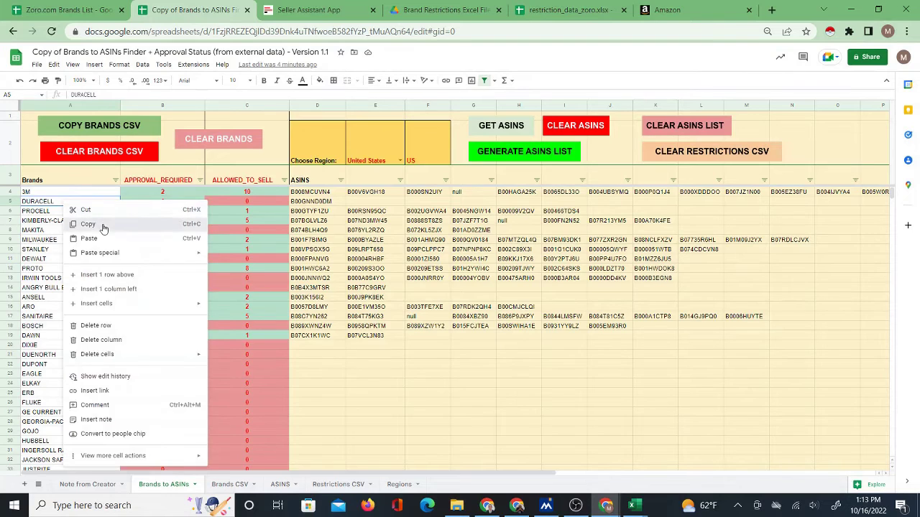
click(104, 227)
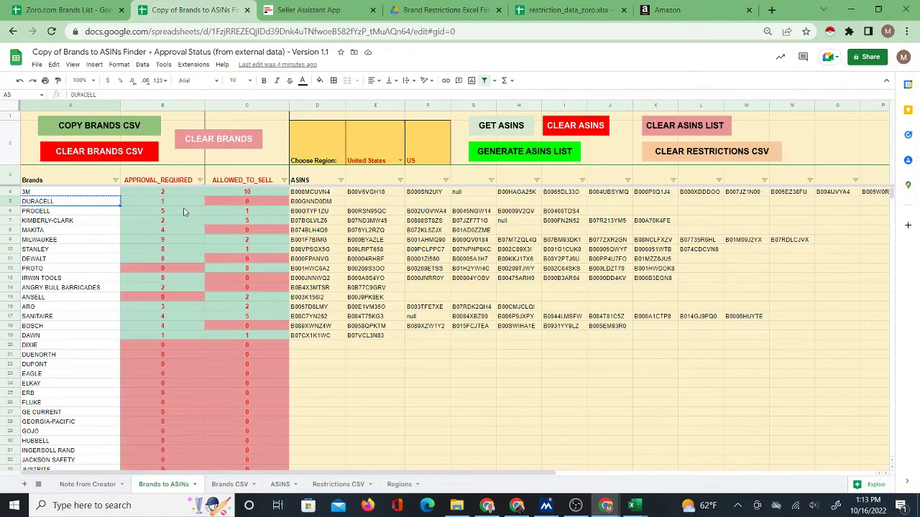
Copy the brand name 3M from the Brands column and search for it in Amazon Seller Central's product catalog.
click(63, 192)
right_click(62, 192)
click(98, 215)
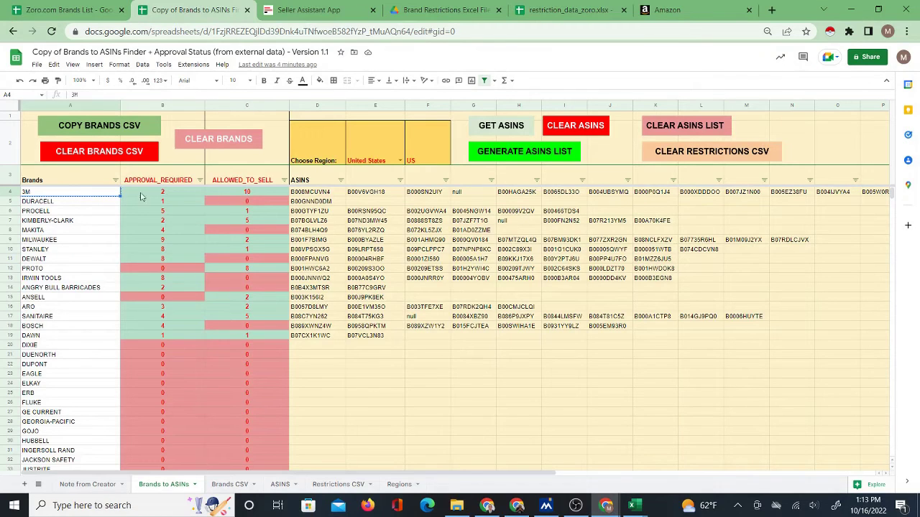
click(667, 10)
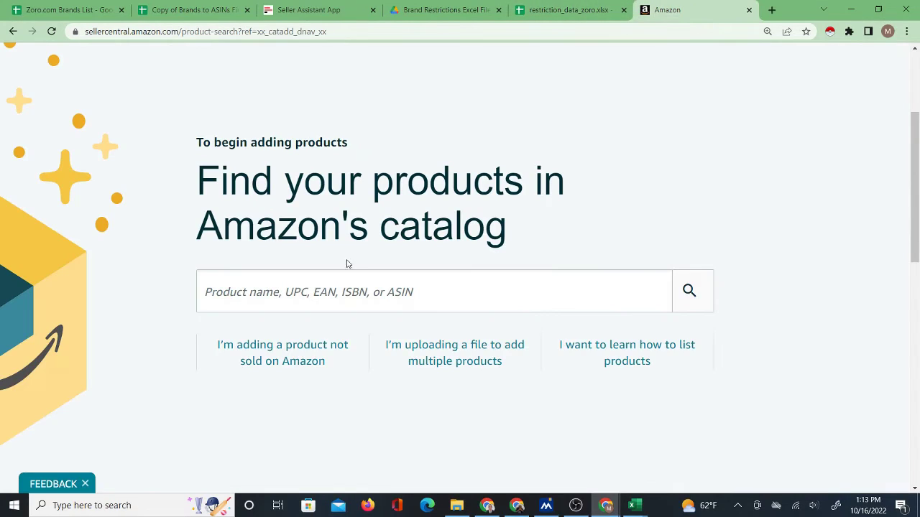
click(332, 289)
right_click(331, 289)
click(375, 378)
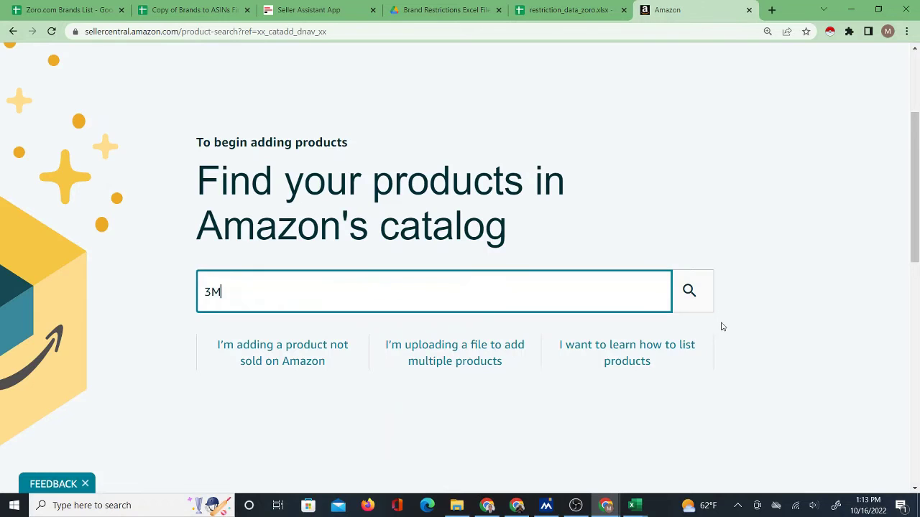
click(687, 294)
Show the variations of the 3M Interior Transparent Weather Sealing Tape and set the 1.5 in. x 10 yd. roll's condition to New.
scroll(373, 315, down, 2)
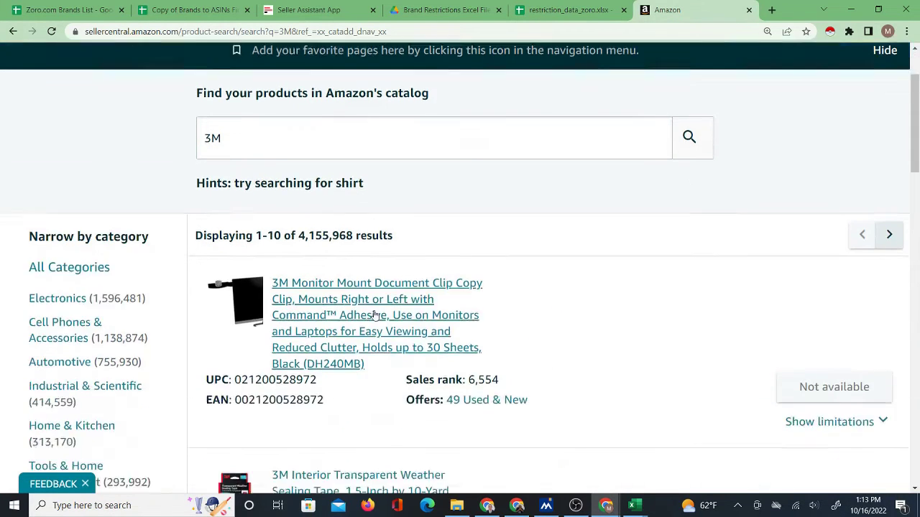
scroll(807, 281, down, 5)
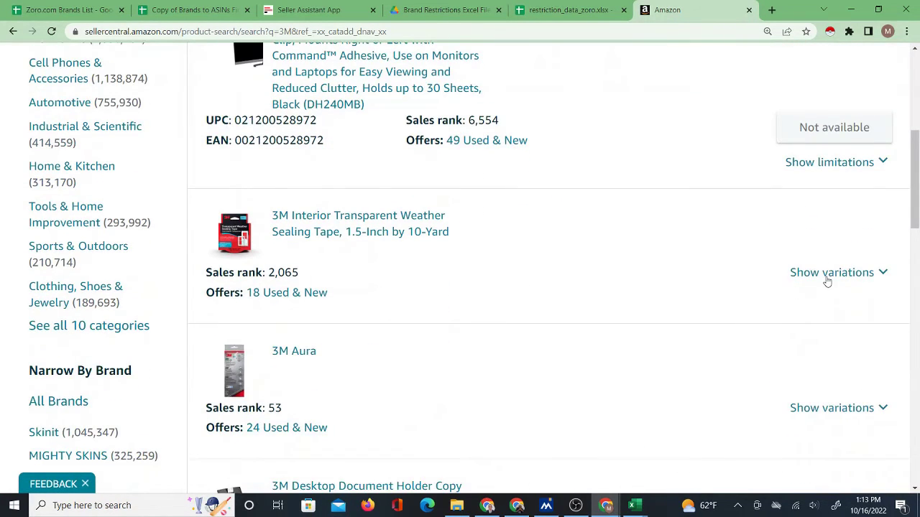
click(827, 280)
scroll(776, 281, down, 3)
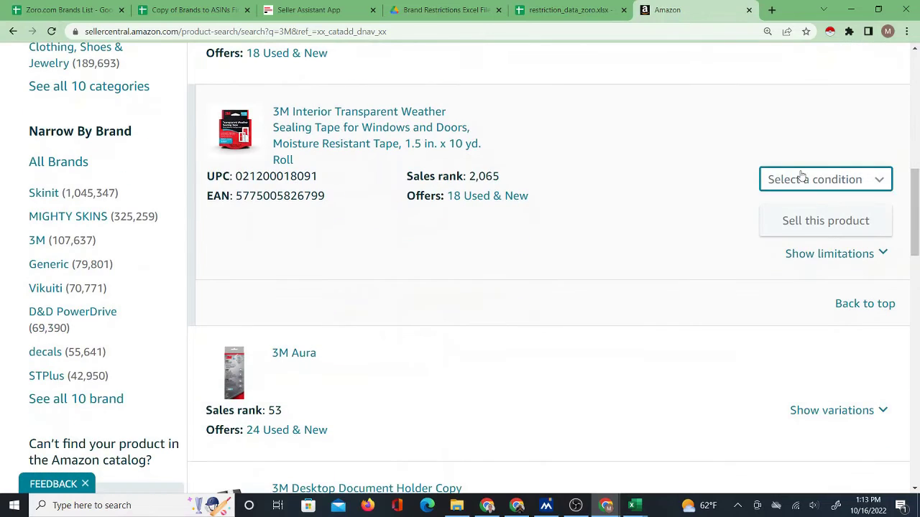
click(802, 176)
click(733, 177)
scroll(841, 243, down, 2)
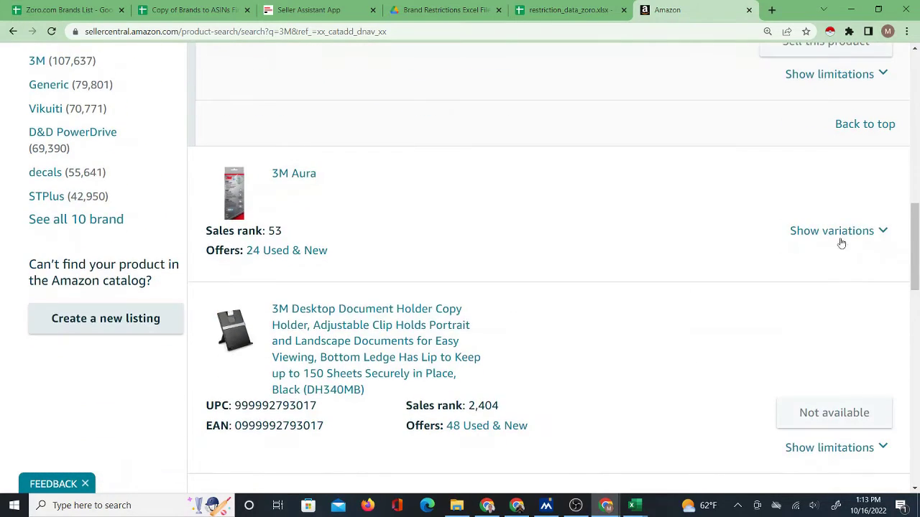
scroll(842, 215, up, 2)
click(835, 185)
click(807, 207)
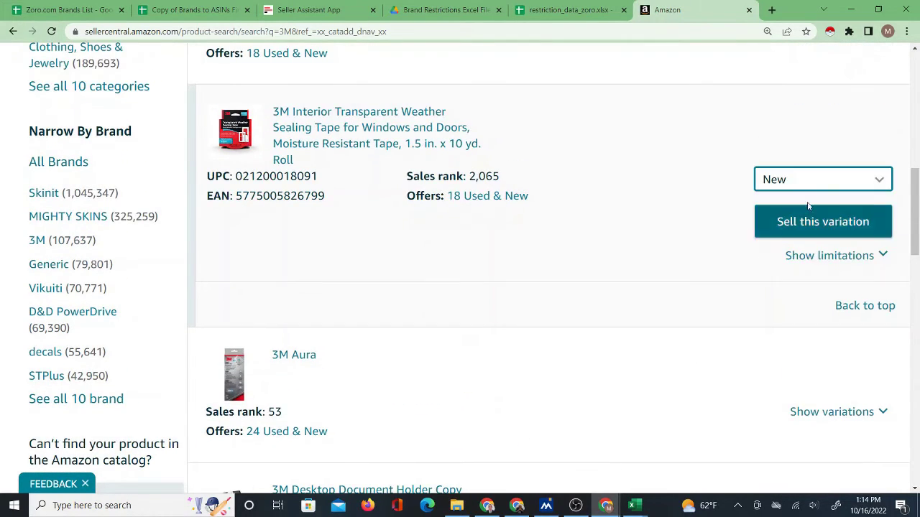
Set the condition of the 3M DBI-SALA Adjustable Radio/Cell Phone Holster 1500088 to New.
scroll(608, 324, down, 5)
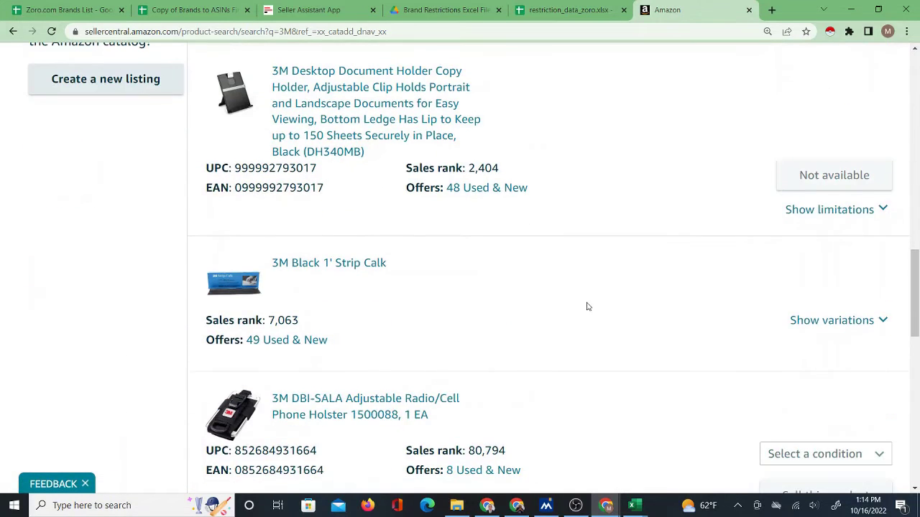
scroll(799, 180, down, 1)
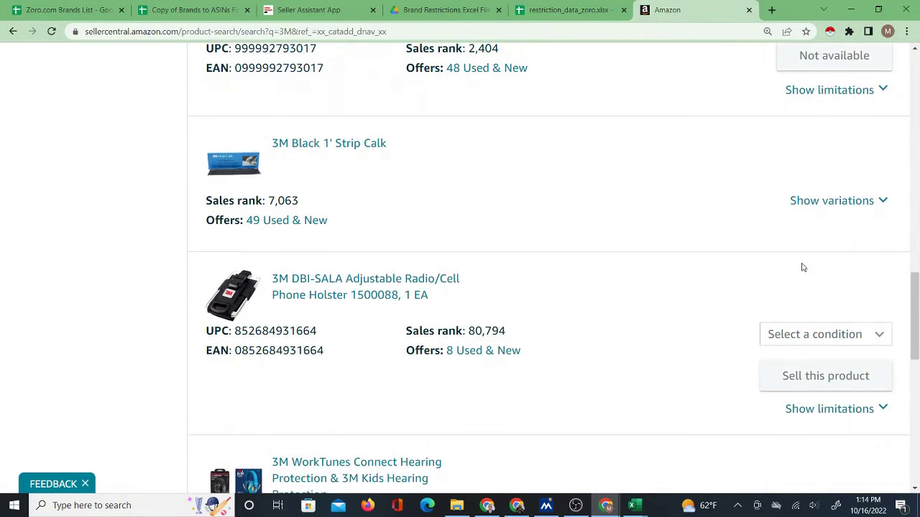
scroll(805, 237, down, 2)
click(807, 214)
click(790, 240)
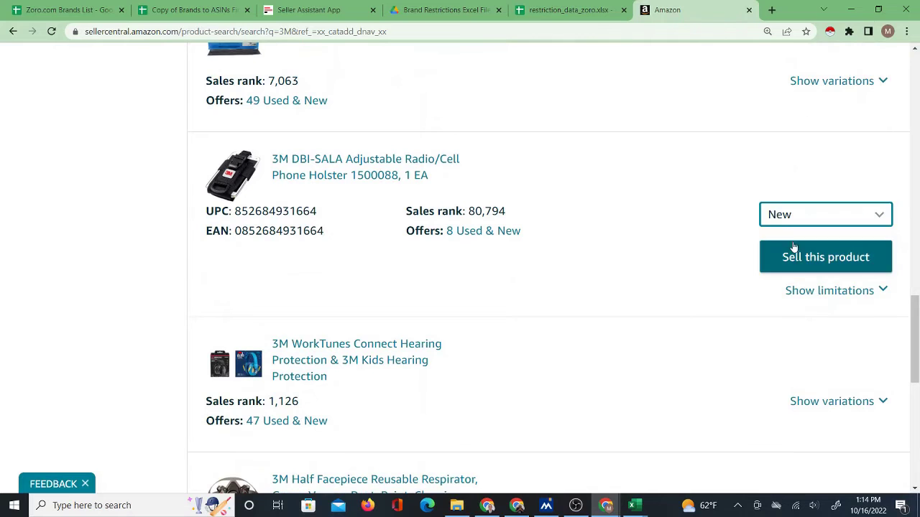
Show the 3M WorkTunes Connect Hearing Protection variations and set the Hearing Protector with Bluetooth Technology's condition to New.
scroll(524, 285, down, 3)
click(808, 161)
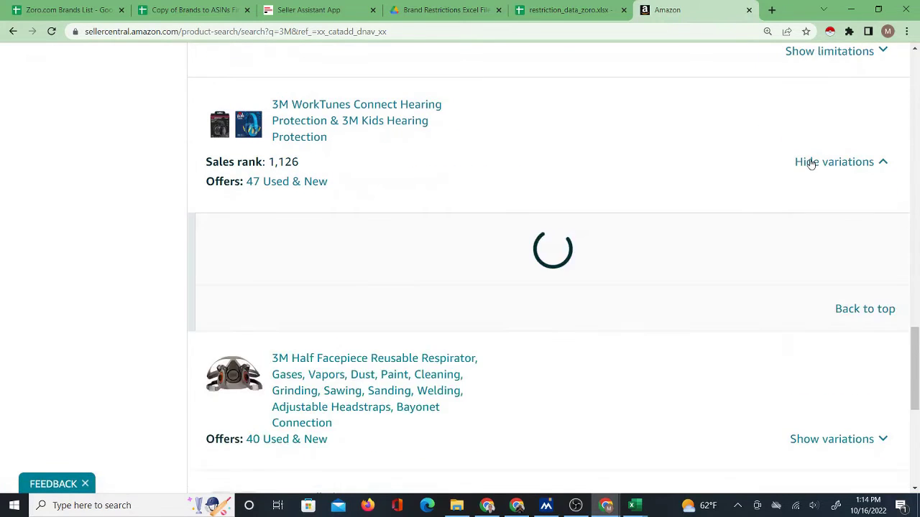
click(788, 301)
click(690, 321)
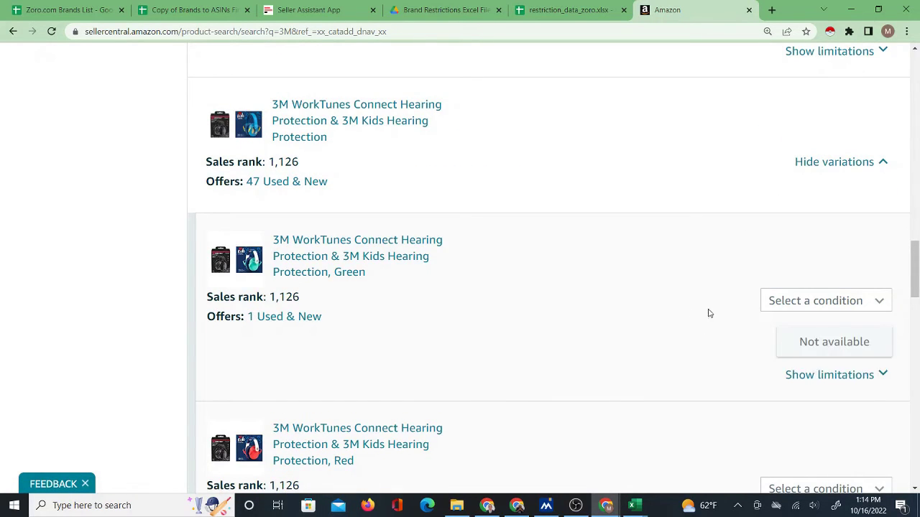
scroll(740, 318, down, 3)
scroll(740, 318, down, 6)
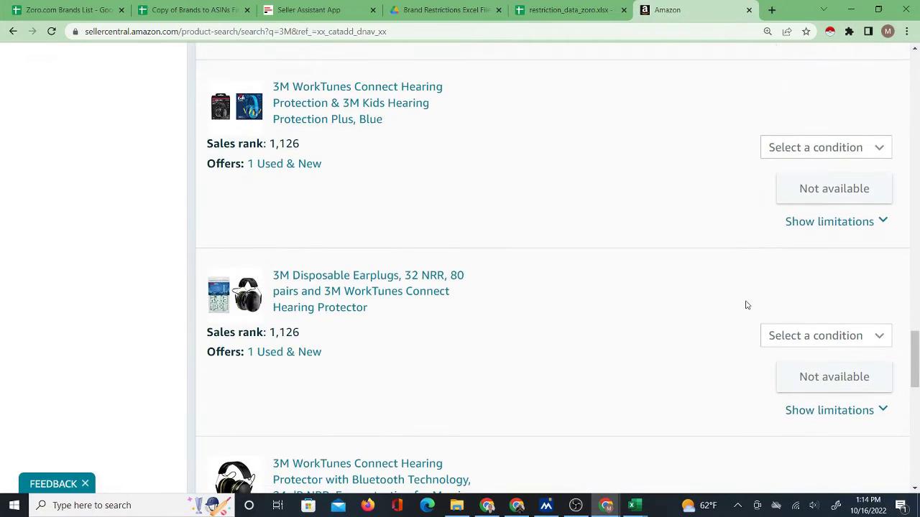
scroll(772, 280, down, 4)
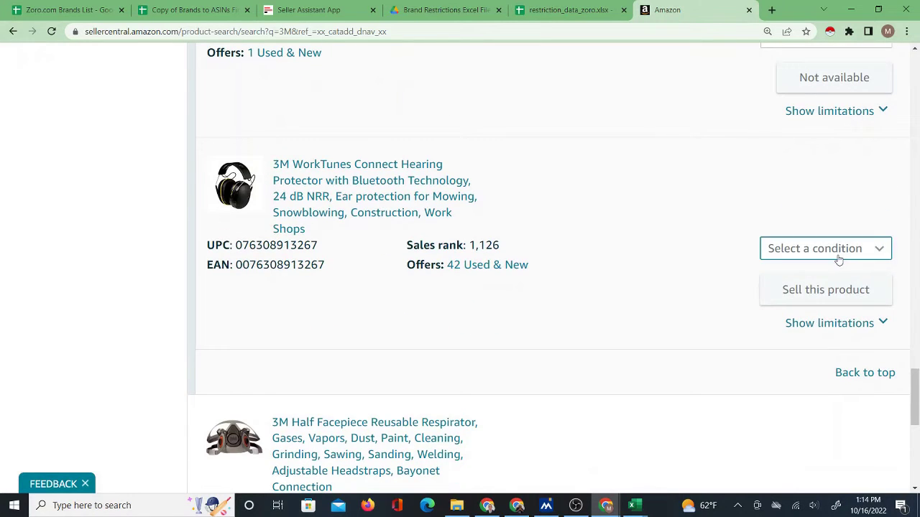
click(837, 253)
click(787, 274)
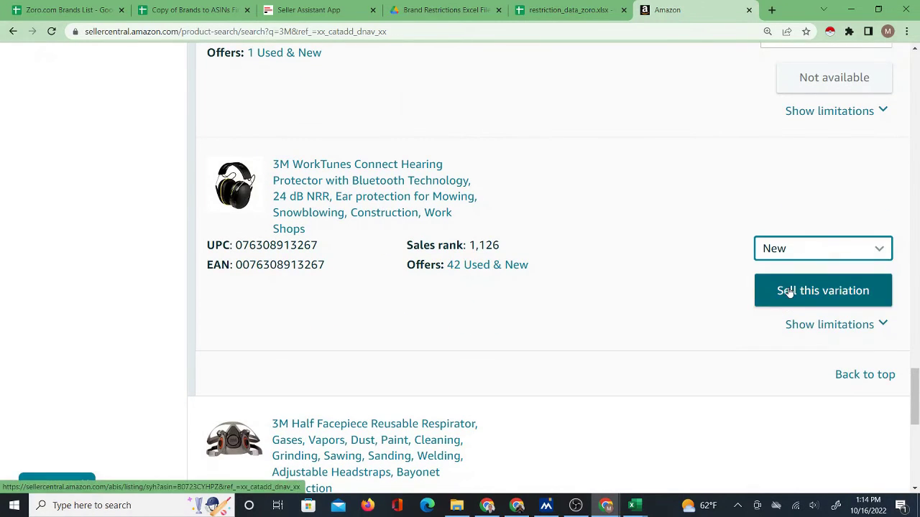
Switch to the Brands to ASINs Finder spreadsheet and copy the brand name MAKITA from the Brands column.
click(551, 10)
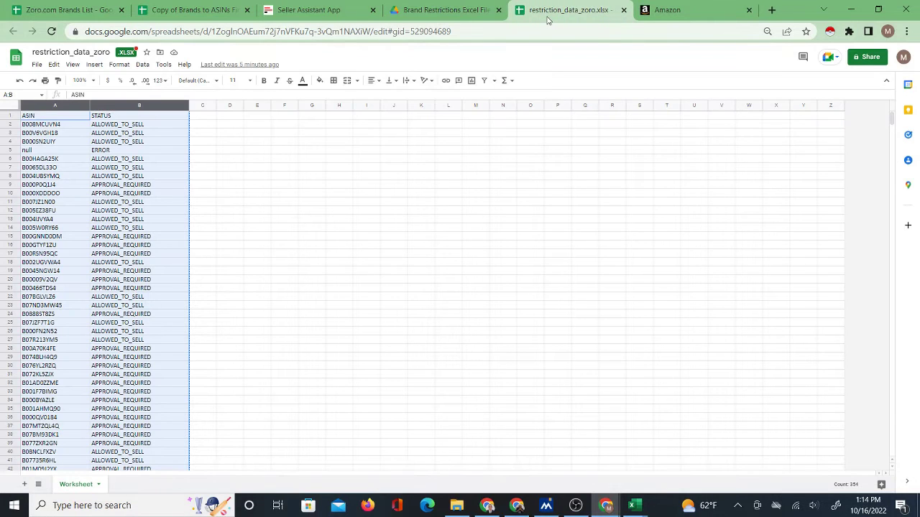
click(190, 10)
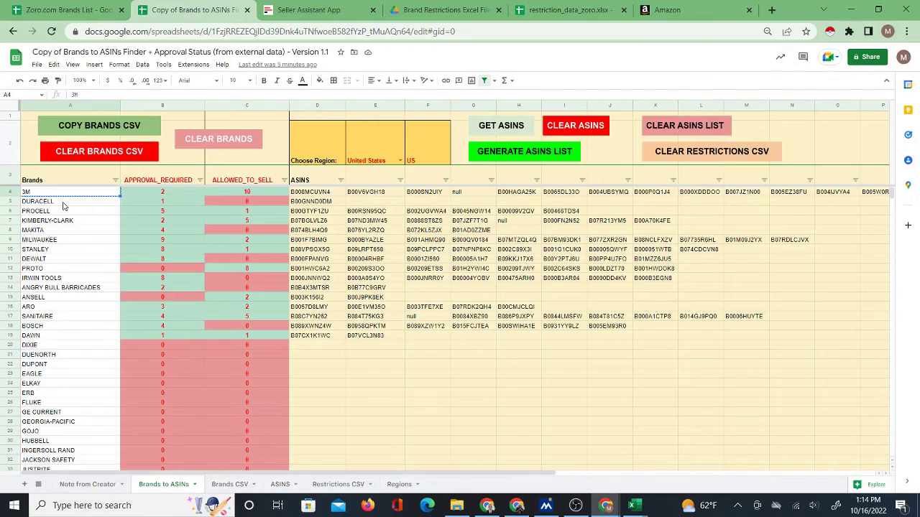
click(52, 231)
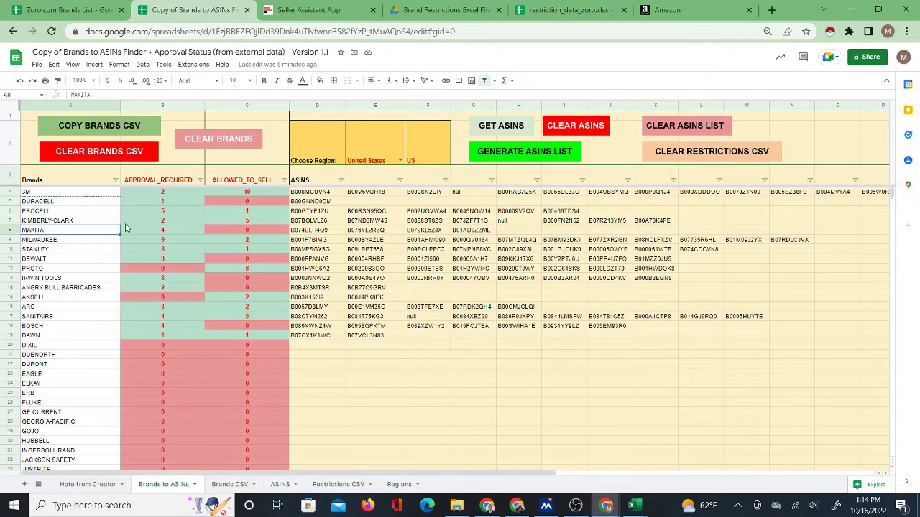
right_click(88, 238)
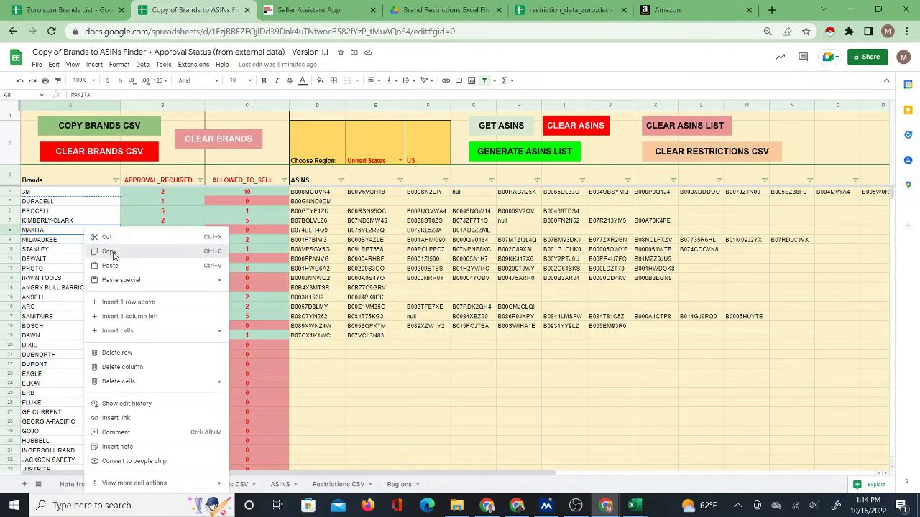
click(112, 253)
Switch to Amazon Seller Central and search the catalog for the copied brand MAKITA in place of 3M.
click(665, 10)
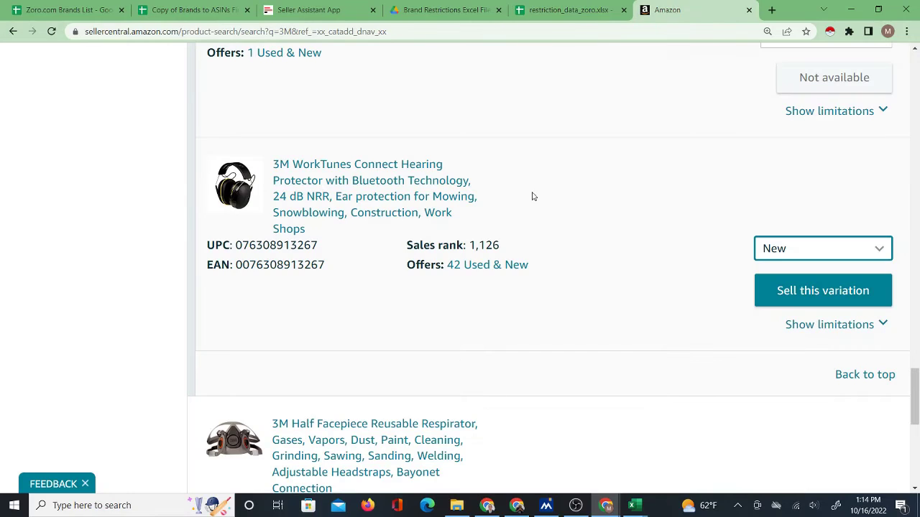
drag(915, 370, 916, 65)
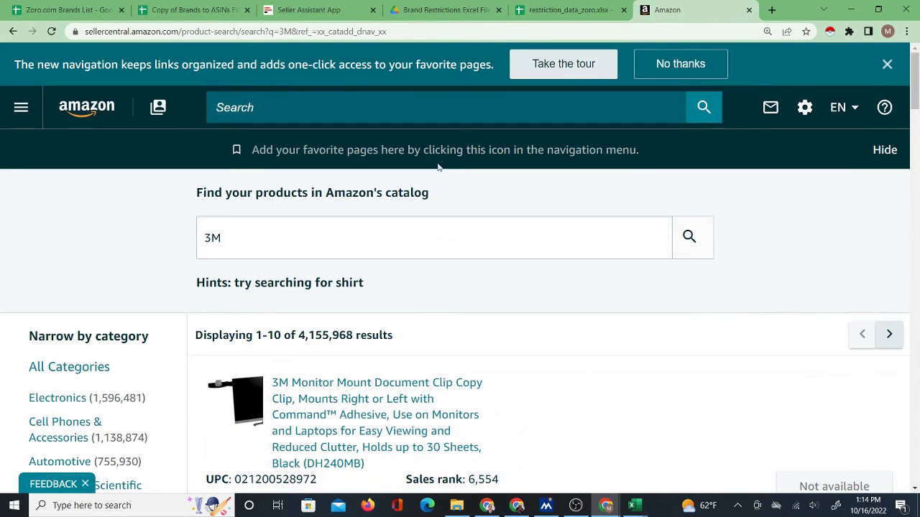
click(258, 248)
double_click(212, 239)
right_click(213, 238)
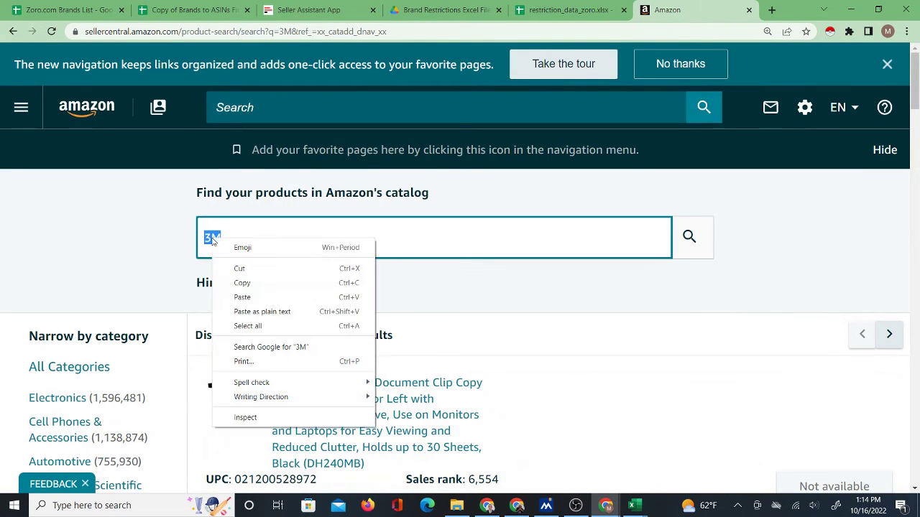
click(252, 297)
click(689, 238)
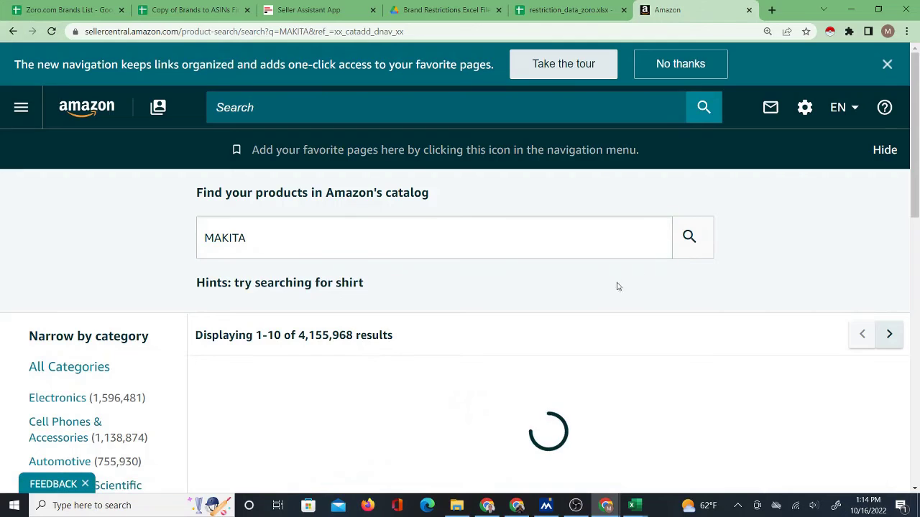
Set the condition of the Makita 5007F 7-1/4" Circular Saw to New.
scroll(606, 301, down, 4)
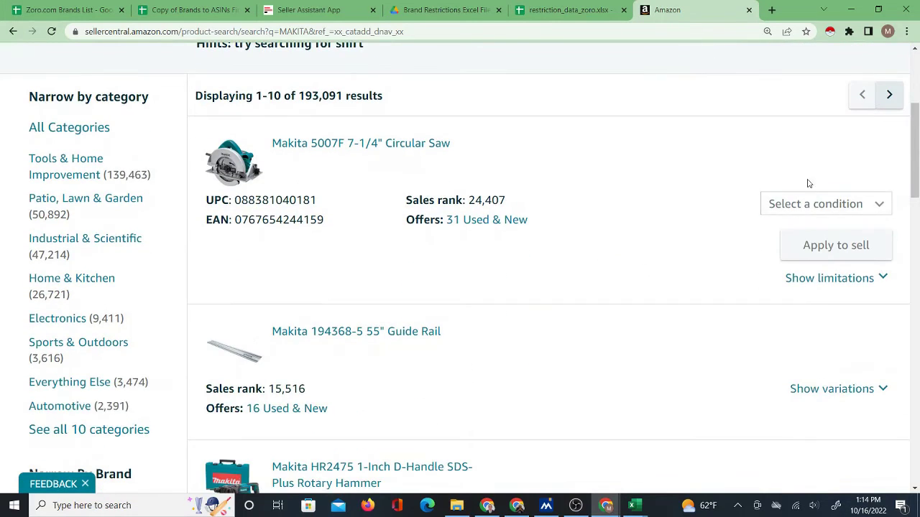
click(788, 206)
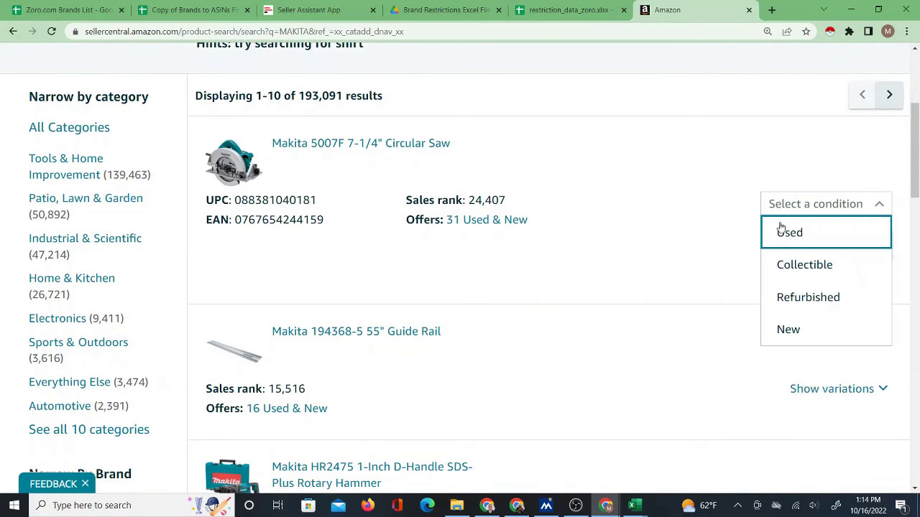
click(789, 329)
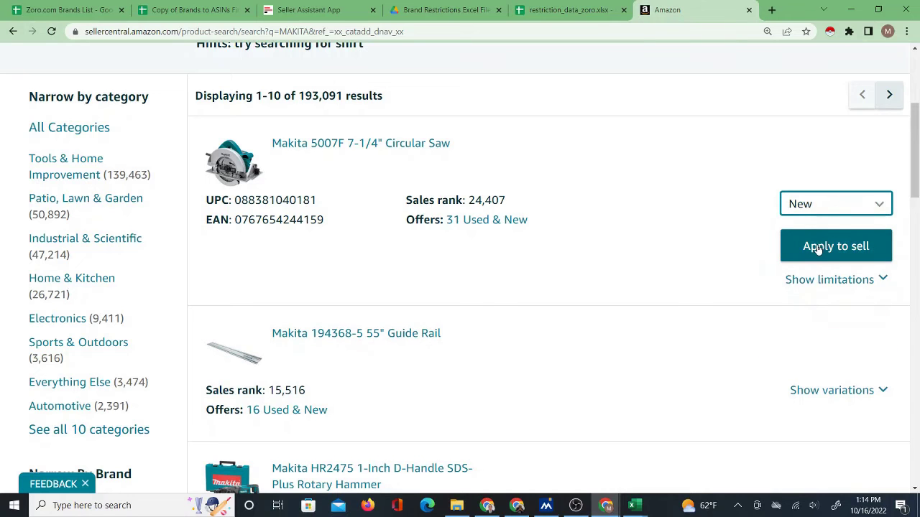
Show the Makita 194368-5 55" Guide Rail variations and set the condition of its P-45777 connector kit and E-05664 bag bundles to New.
scroll(820, 249, down, 3)
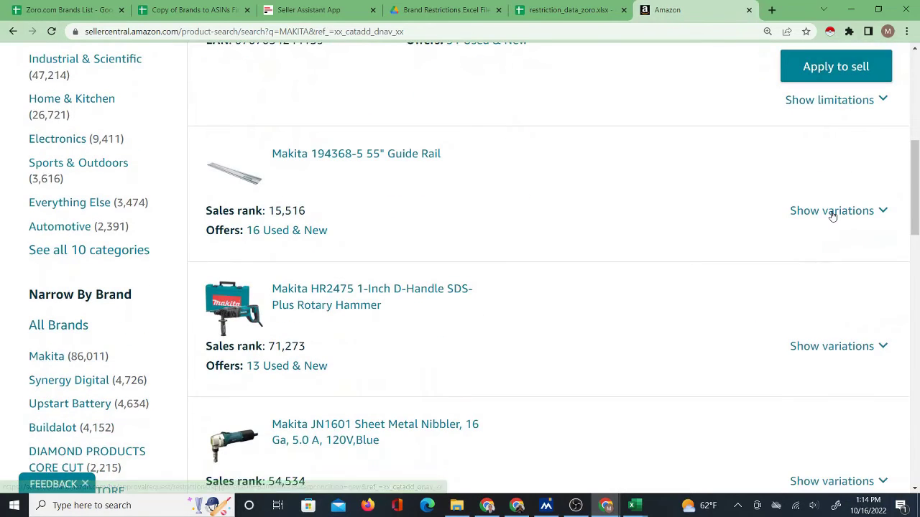
click(832, 210)
click(804, 347)
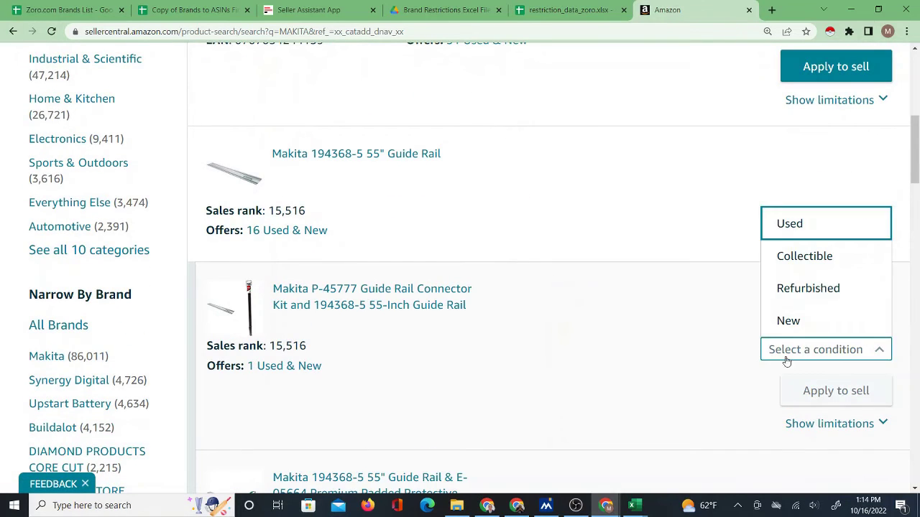
click(796, 320)
scroll(805, 390, down, 3)
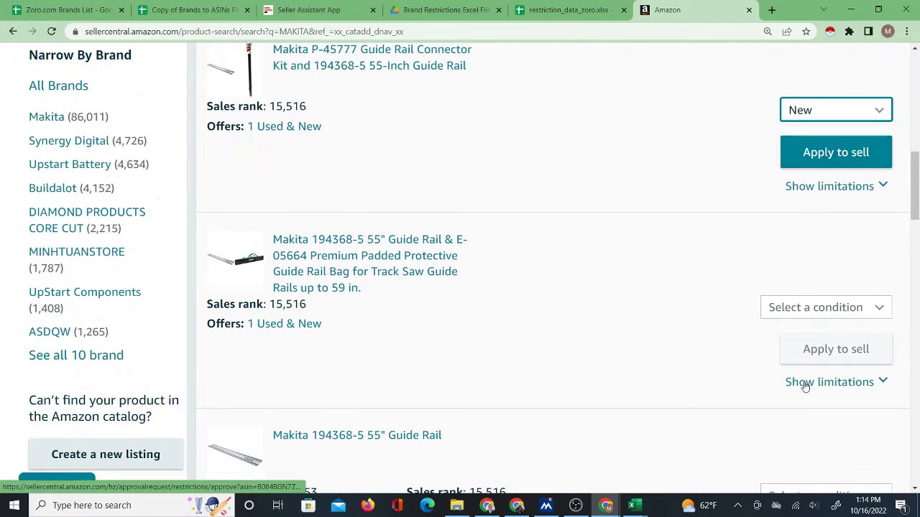
click(805, 307)
click(790, 432)
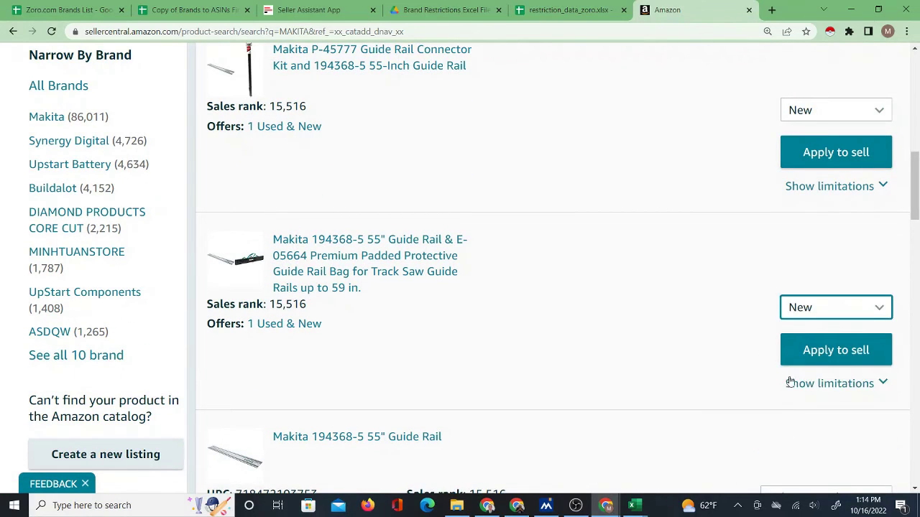
scroll(794, 331, down, 3)
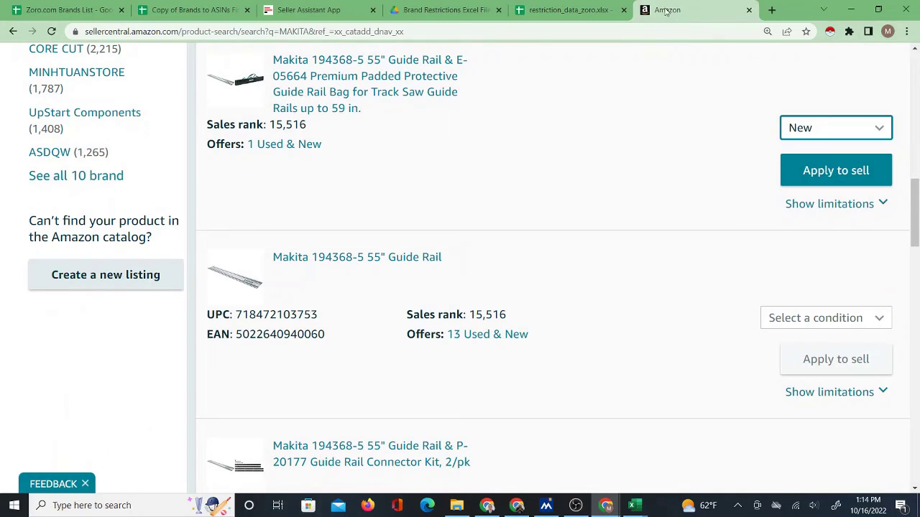
Place the Seller Central tab beside the Brands to ASINs Finder and compare MAKITA's approval counts with its listings.
drag(666, 10, 287, 10)
click(194, 10)
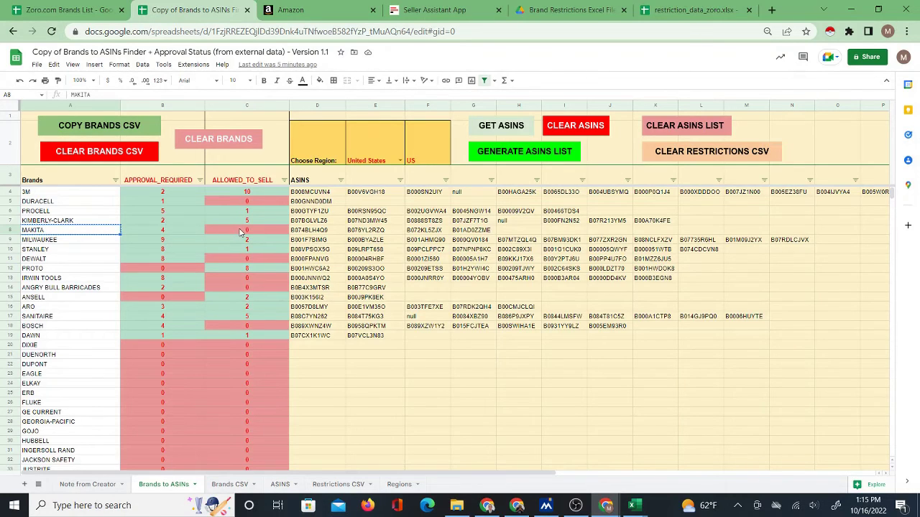
click(309, 12)
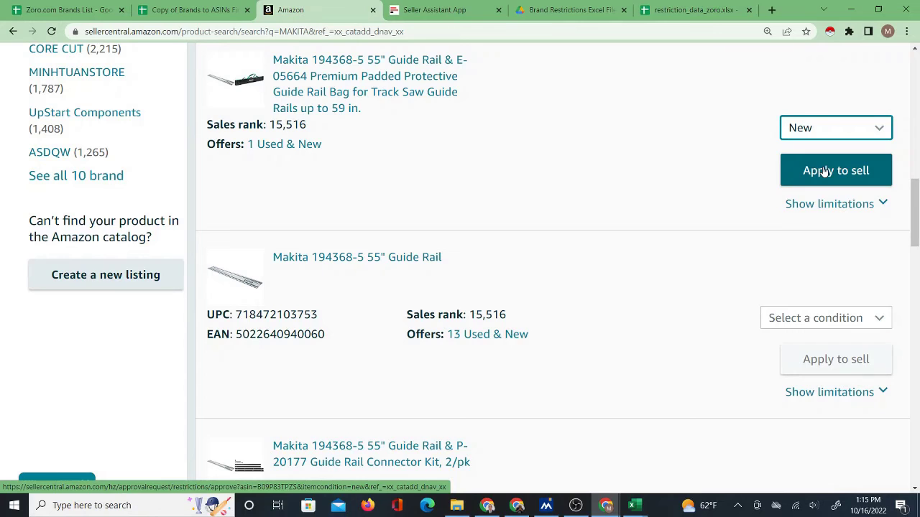
Switch to the Brands to ASINs Finder spreadsheet and copy the brand name IRWIN TOOLS from the Brands column.
click(188, 9)
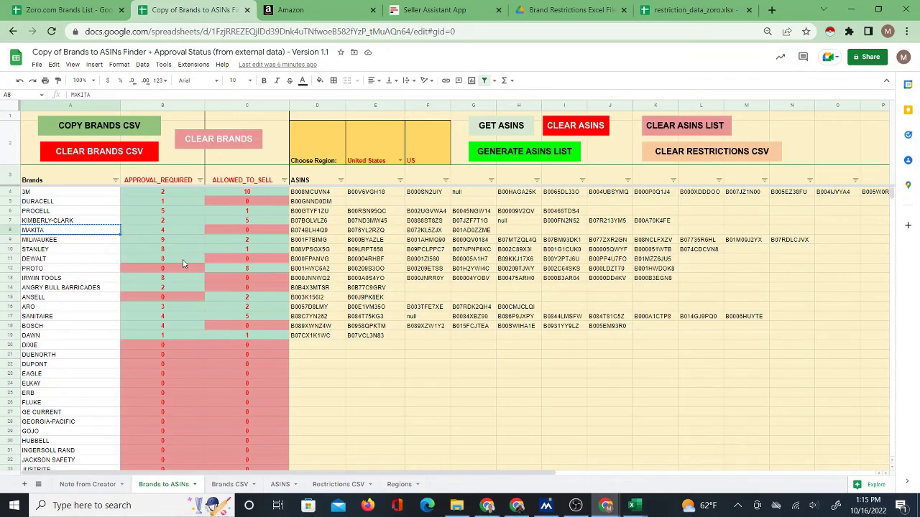
right_click(76, 279)
click(104, 253)
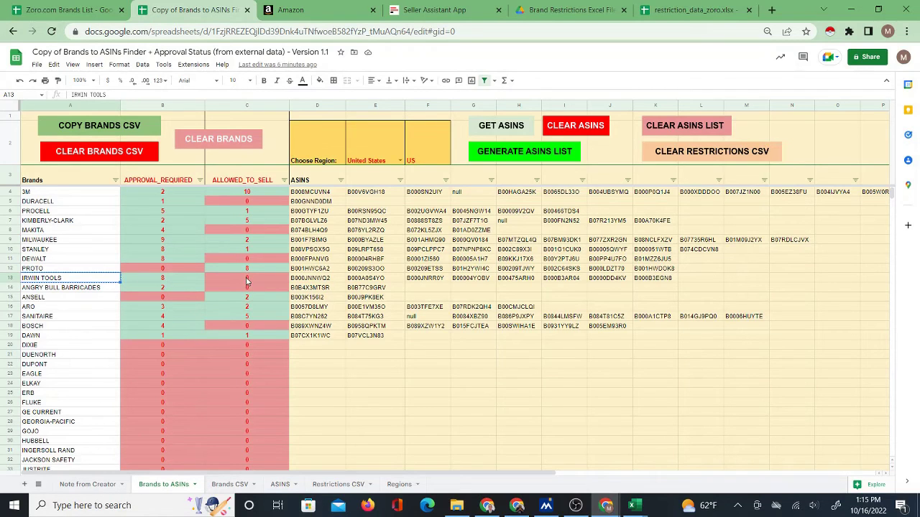
Switch to Amazon Seller Central and search the catalog for the copied brand IRWIN TOOLS in place of MAKITA.
click(311, 9)
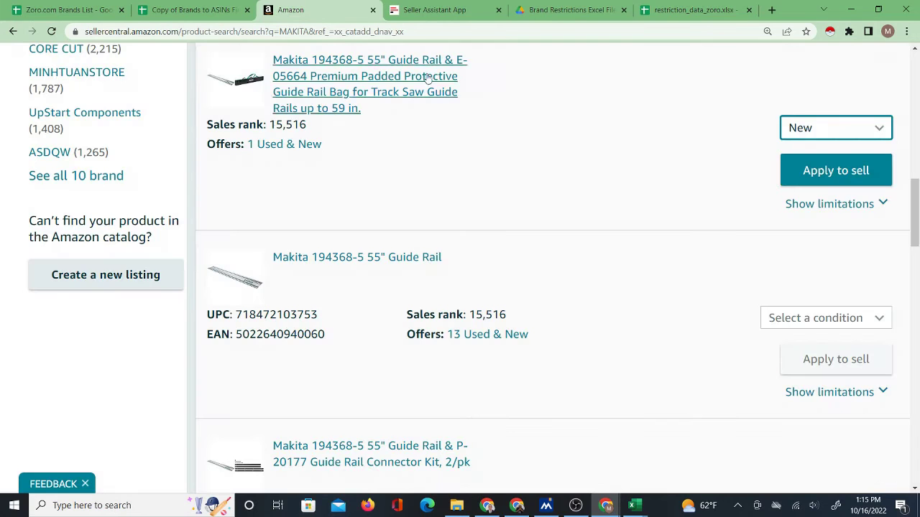
scroll(918, 225, up, 10)
click(211, 238)
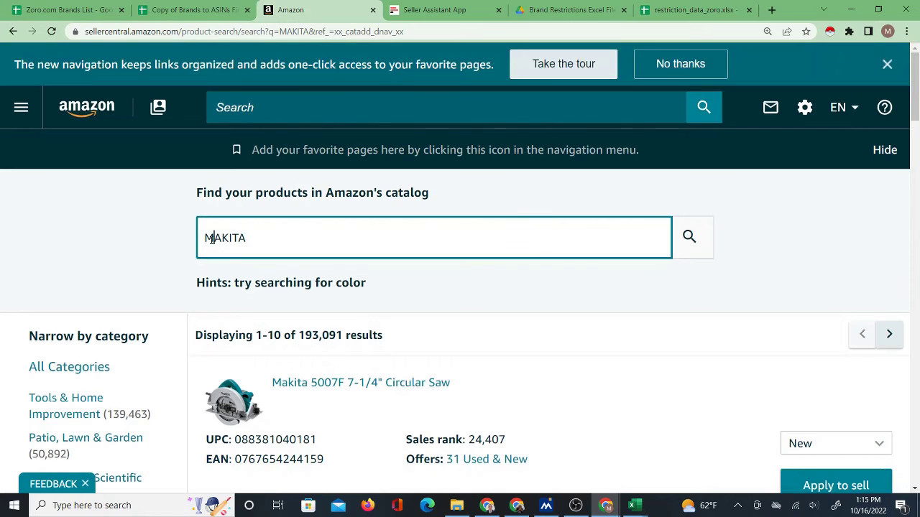
right_click(211, 244)
click(242, 299)
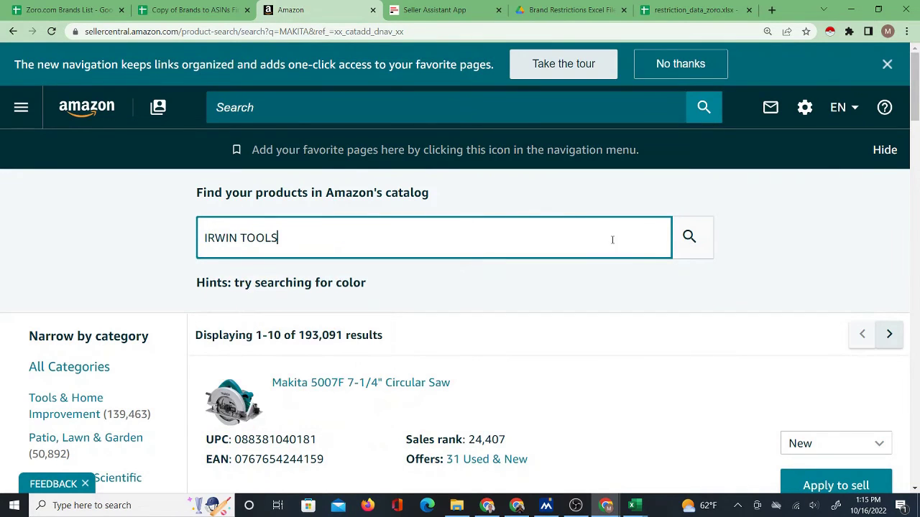
click(699, 248)
Show the Irwin Industrial Tools 60136 drill bit set's variations and set the IRWIN Drill Bit Set, 60-Piece (80181) to New condition.
scroll(563, 302, down, 2)
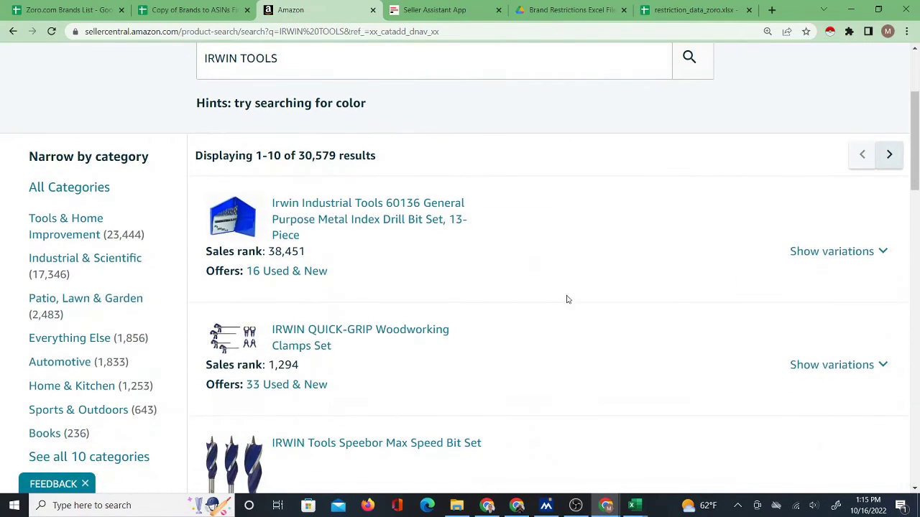
click(812, 253)
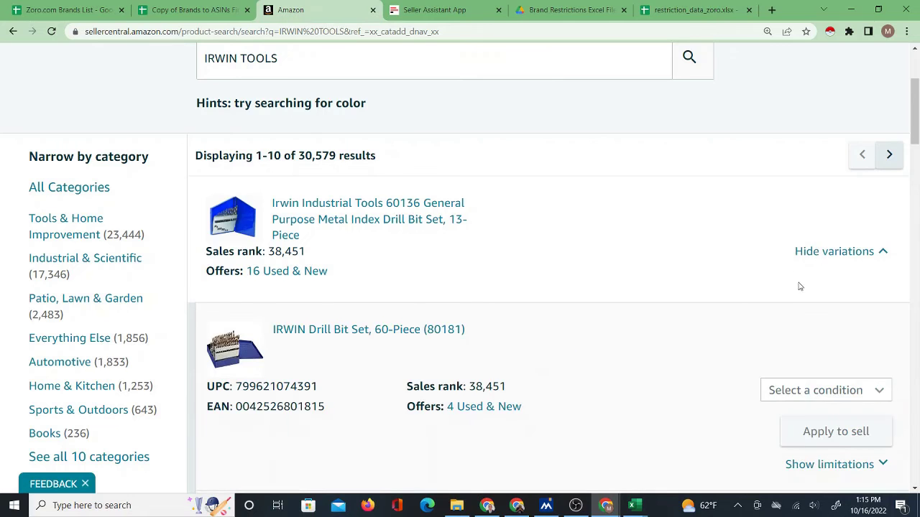
scroll(801, 274, down, 2)
click(815, 210)
click(799, 240)
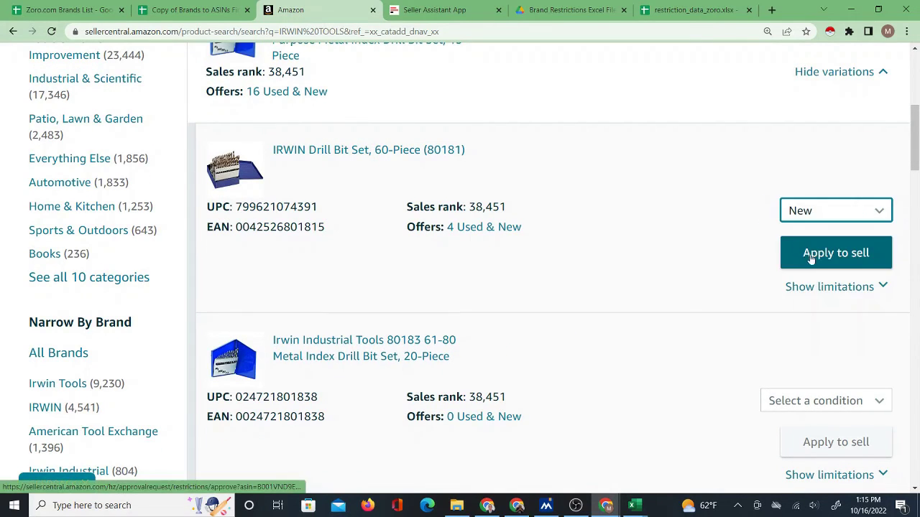
Set the condition of the Irwin 80183 20-piece and 60137 15-piece Metal Index Drill Bit Sets to New.
scroll(817, 241, down, 2)
click(819, 222)
click(795, 252)
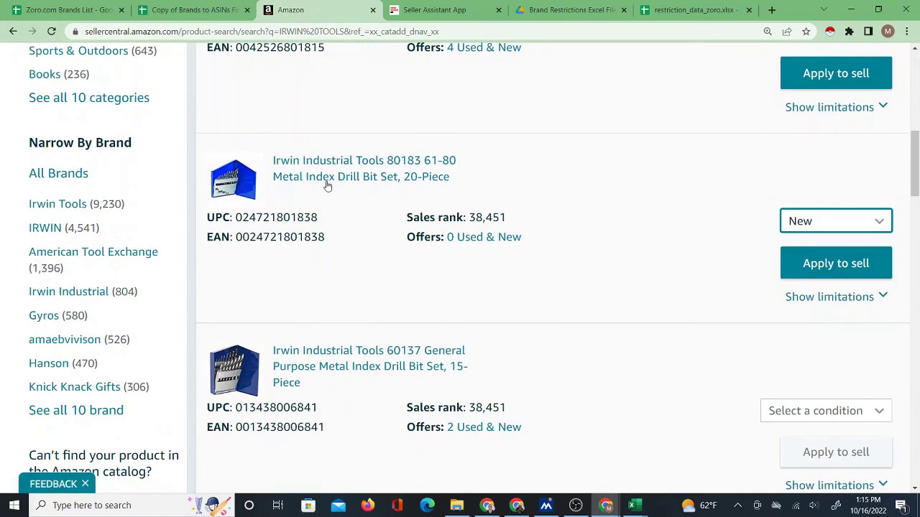
scroll(626, 240, down, 2)
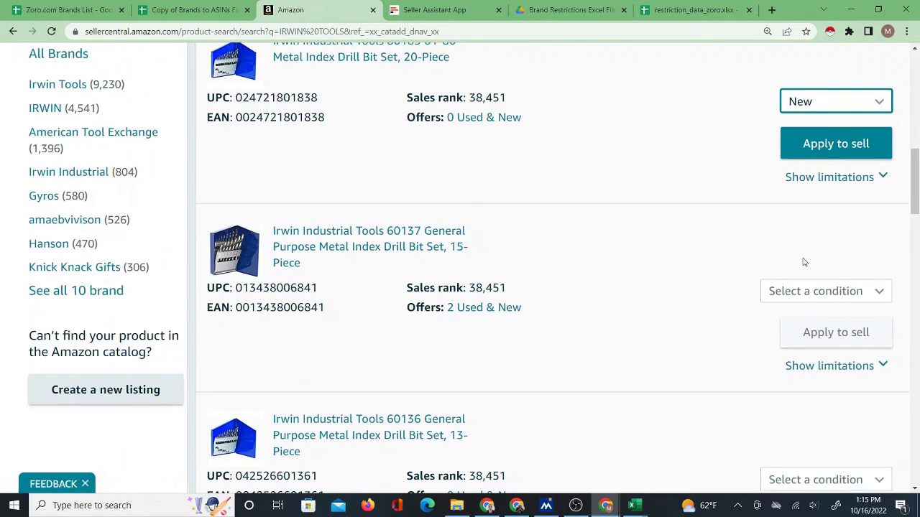
click(796, 291)
click(787, 321)
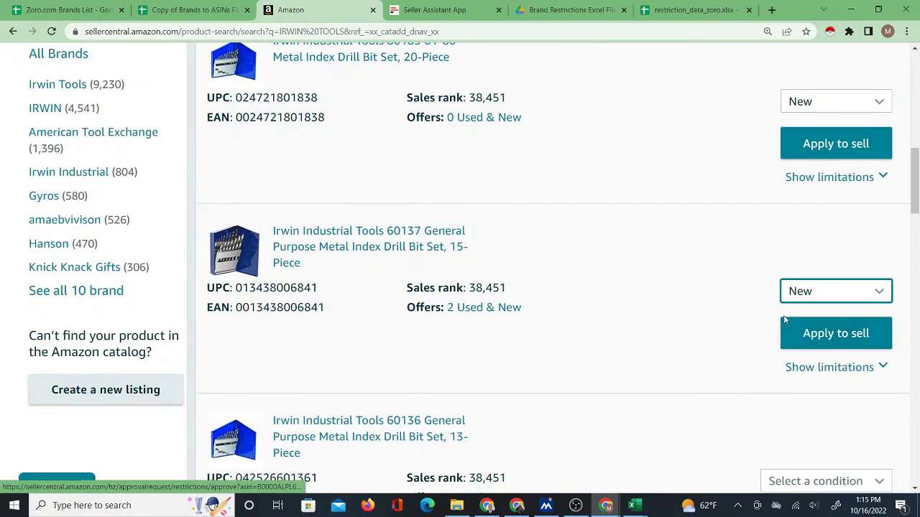
scroll(765, 317, down, 2)
Review the IRWIN TOOLS and DAWN rows in the Brands to ASINs Finder, the Zoro.com Brands List and Seller Assistant's processed restriction files.
click(190, 10)
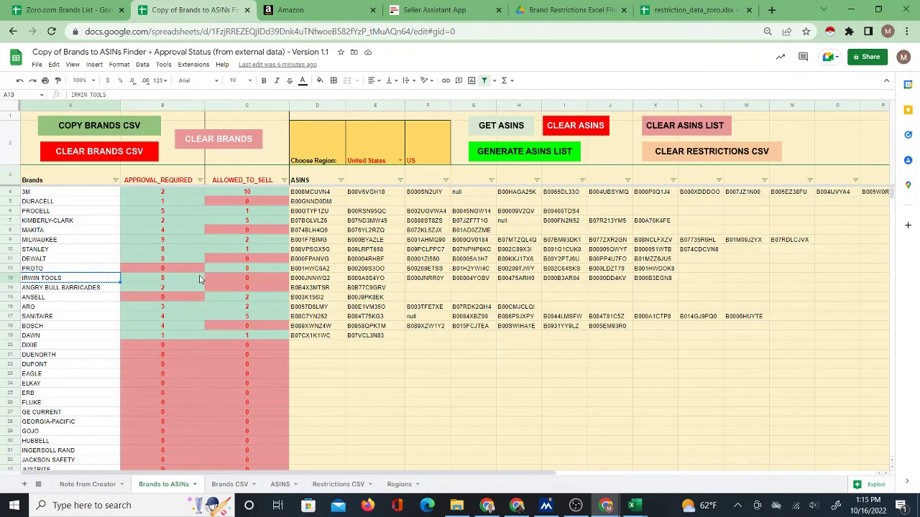
click(97, 336)
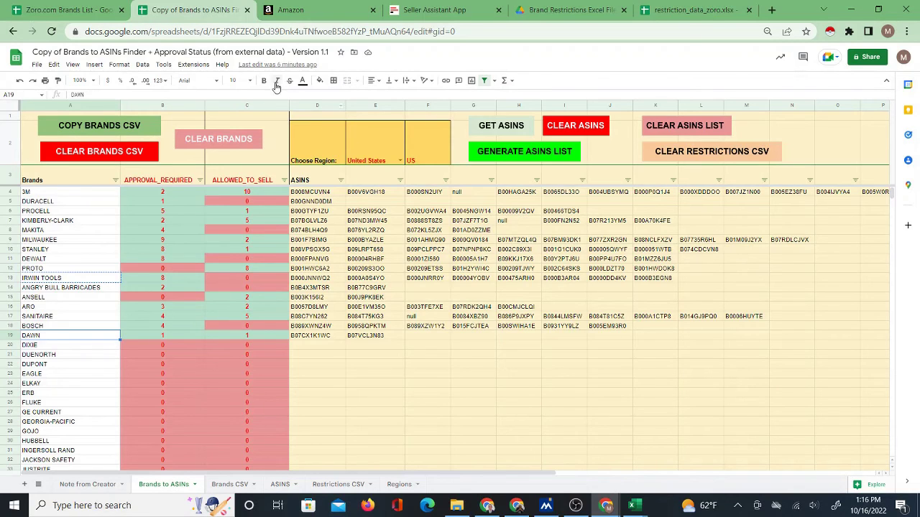
click(74, 11)
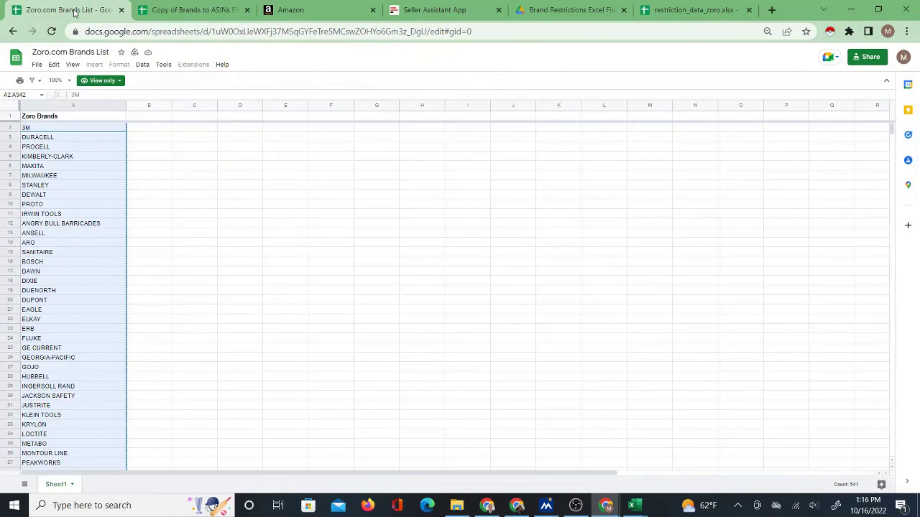
click(159, 10)
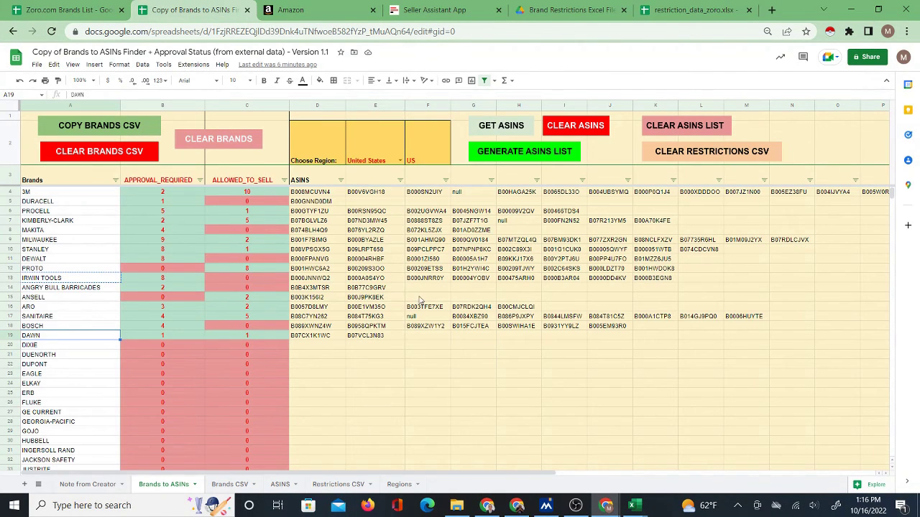
click(419, 12)
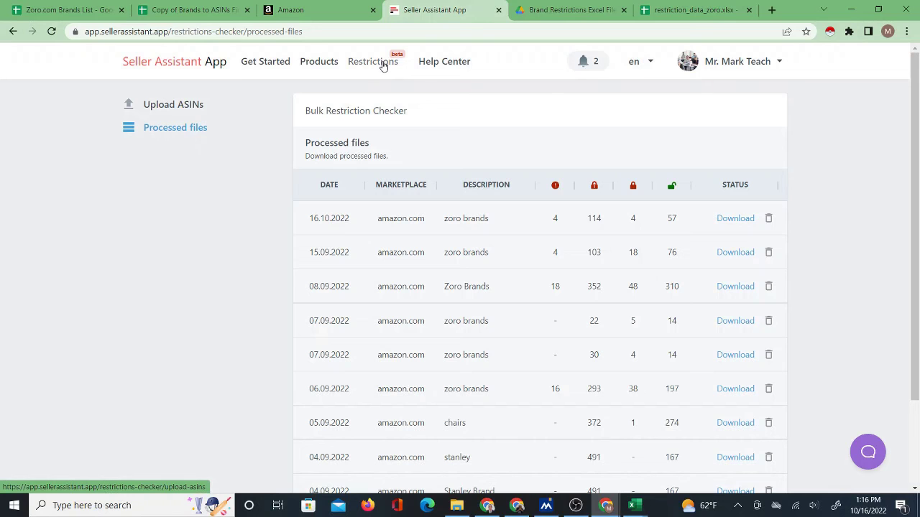
Open the Irwin 60136 drill bit set's product page from Seller Central, examine its seller metrics and price chart, and return to the Brands to ASINs Finder.
key(ctrl+shift+Tab)
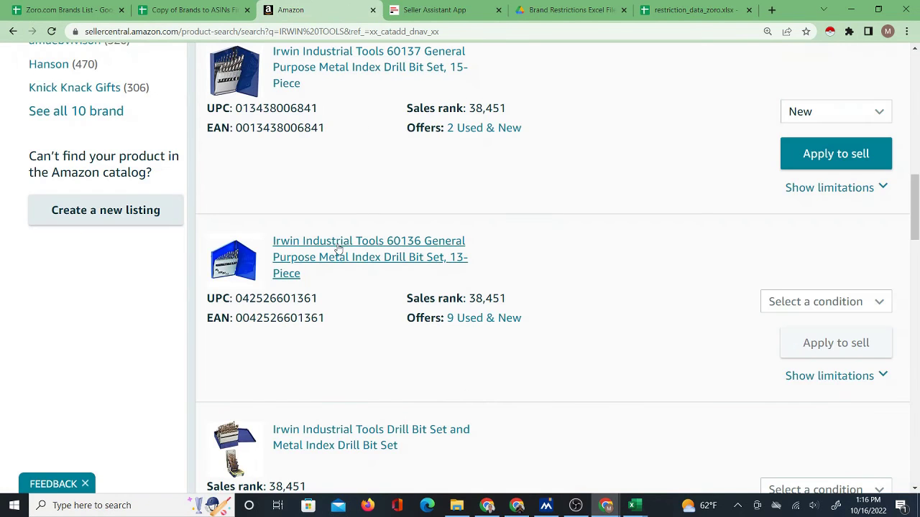
click(337, 248)
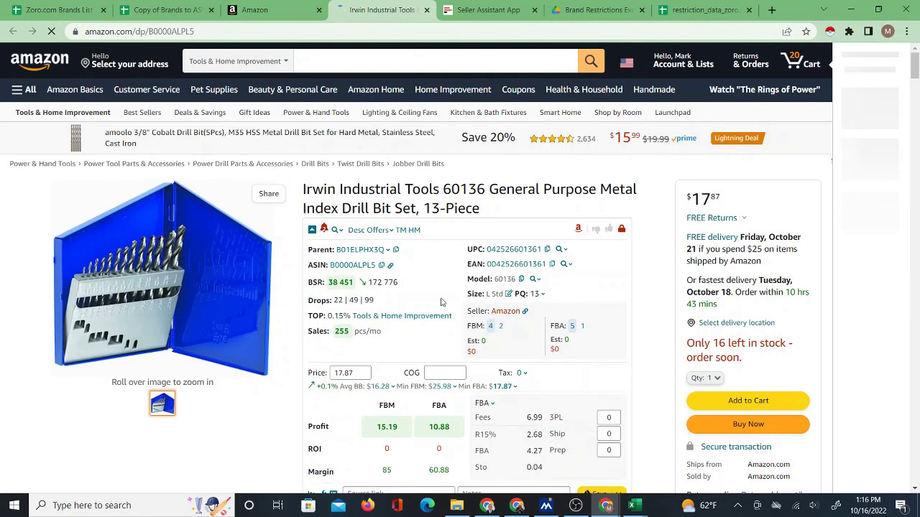
scroll(385, 321, down, 1)
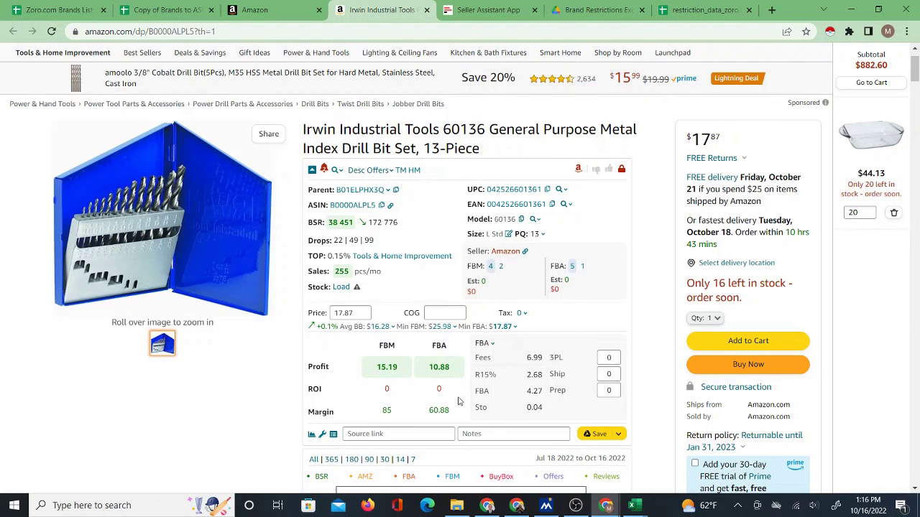
scroll(460, 401, down, 2)
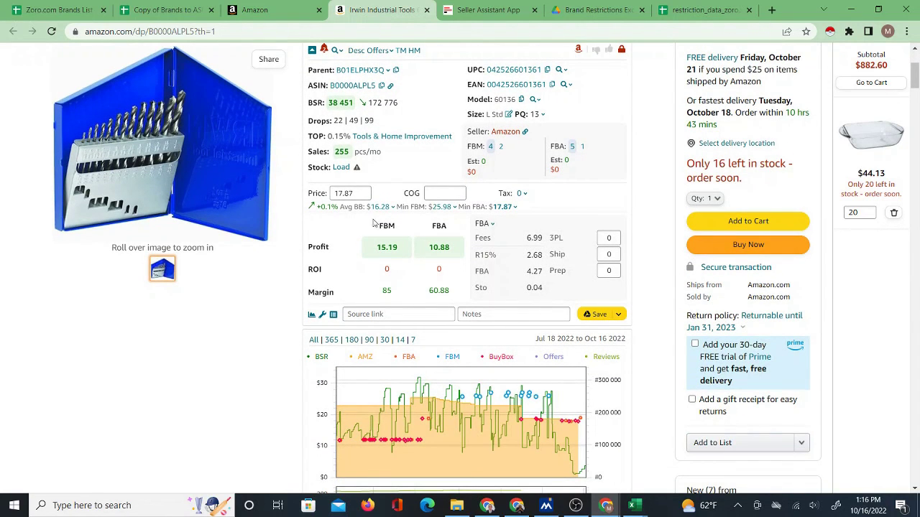
scroll(457, 310, down, 2)
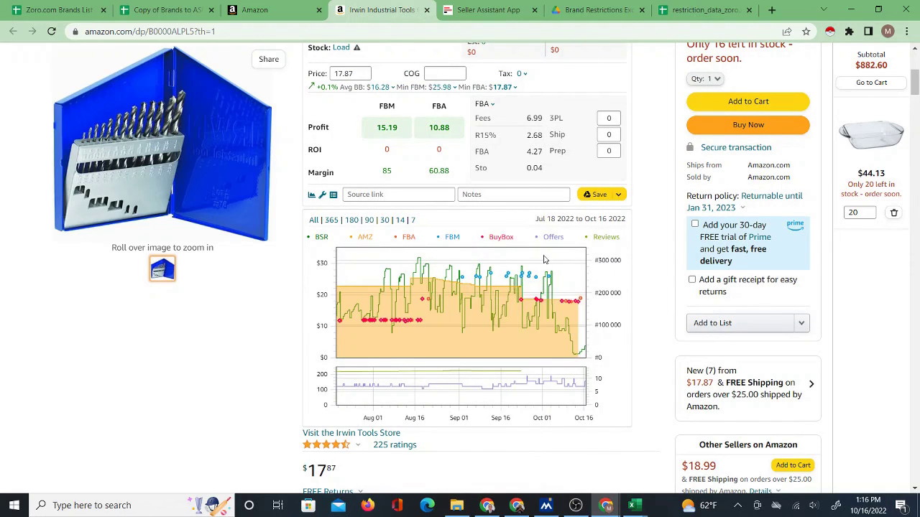
scroll(528, 266, up, 4)
scroll(532, 263, up, 1)
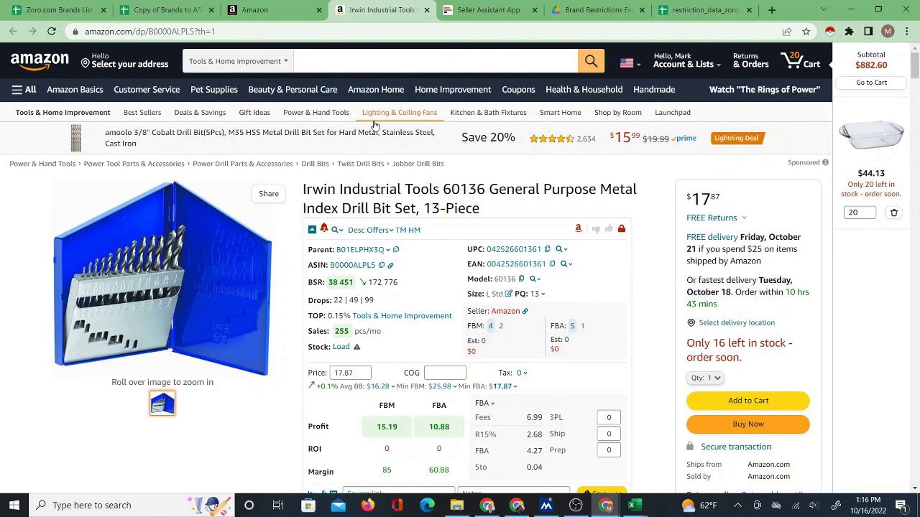
click(177, 11)
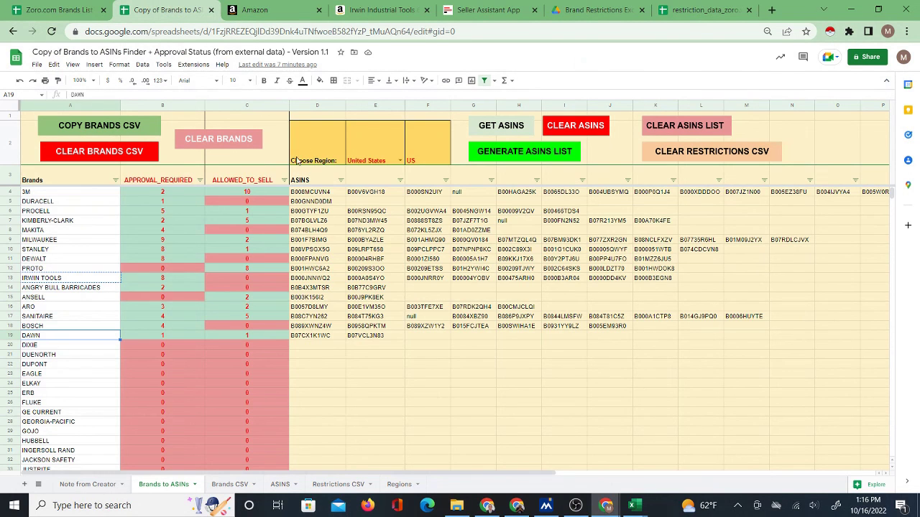